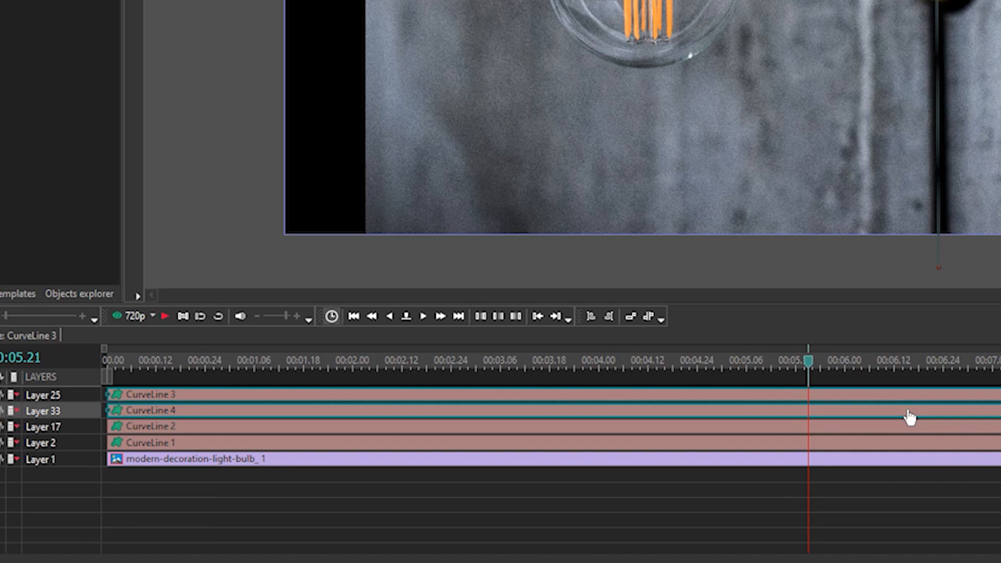
Step: Move the CurveLine 3 and CurveLine 4 layers below CurveLine 1, directly above the light bulb image
{"action": "left_click", "coordinate": [56, 408], "text": "ctrl"}
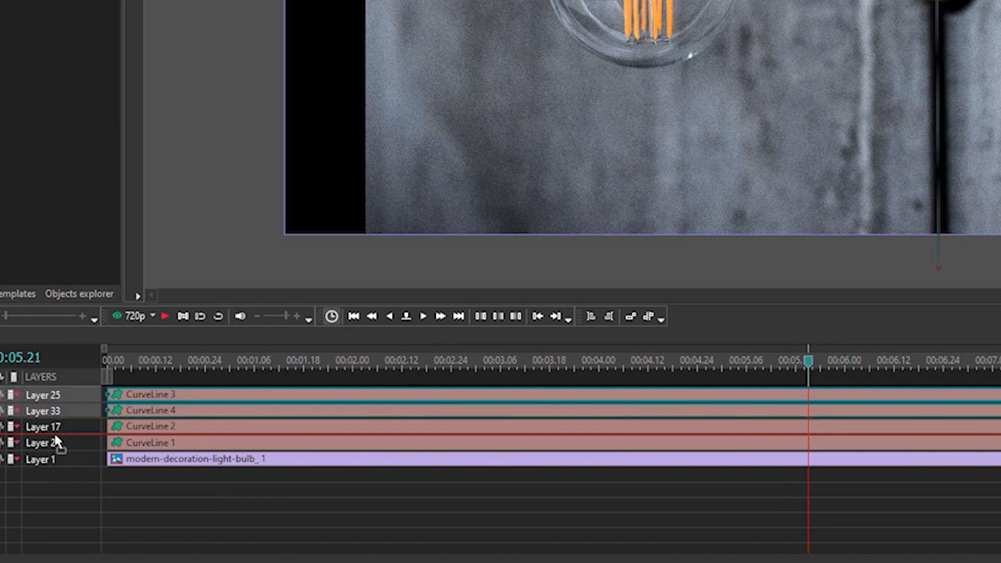
{"action": "left_click_drag", "start_coordinate": [51, 453], "coordinate": [52, 453]}
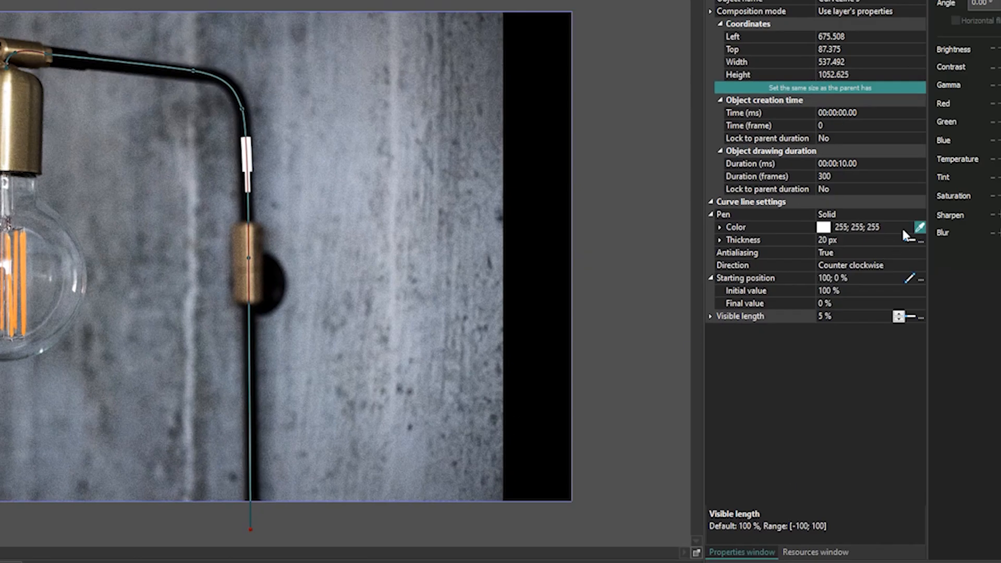
Step: Set CurveLine 3's pen color to the yellow 255; 255; 87
{"action": "left_click", "coordinate": [907, 230]}
{"action": "left_click", "coordinate": [197, 351]}
{"action": "left_click", "coordinate": [324, 252]}
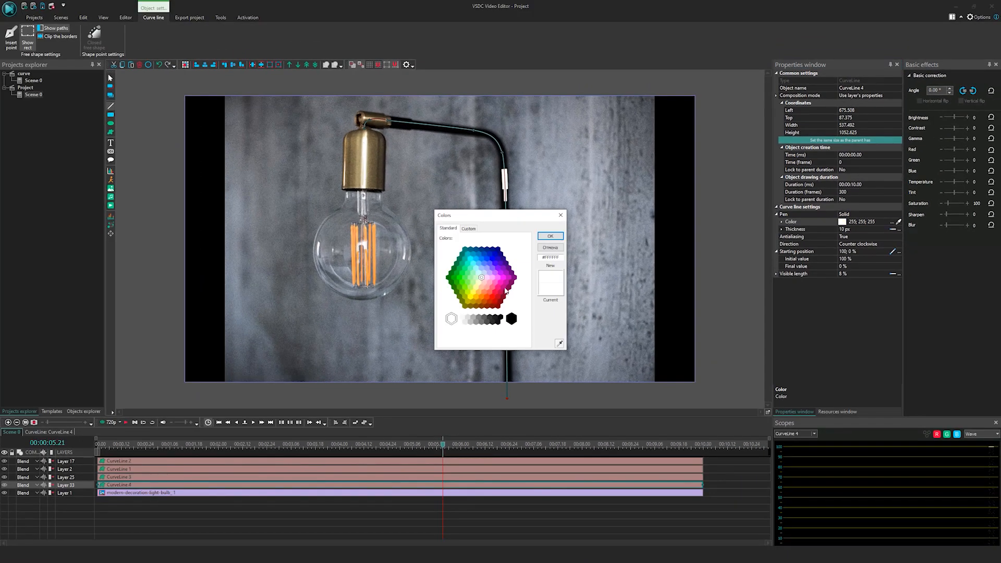
Step: Set CurveLine 4's pen color to the pale yellow 255; 255; 160 and its thickness to 20 px
{"action": "left_click", "coordinate": [476, 287]}
{"action": "left_click", "coordinate": [551, 236]}
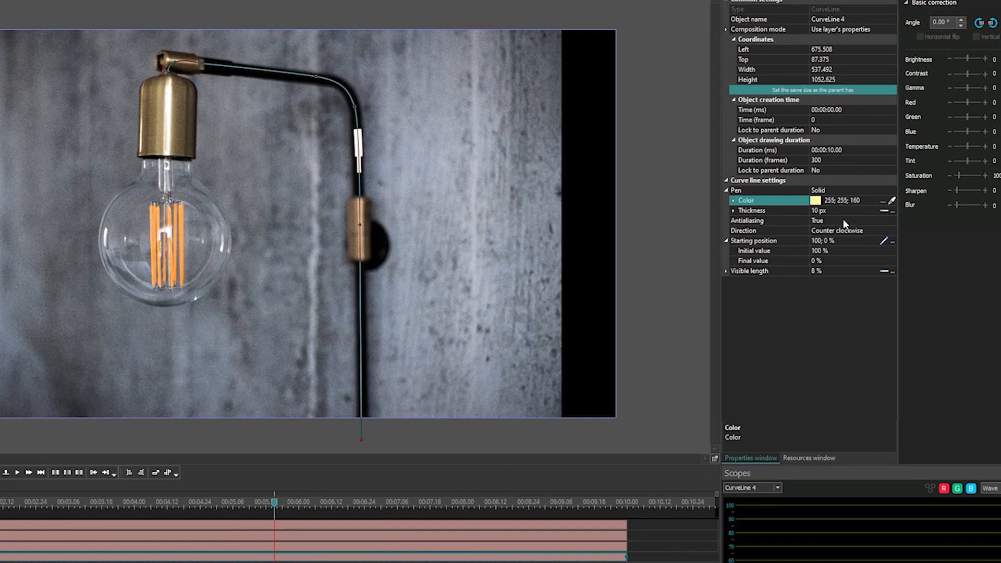
{"action": "left_click", "coordinate": [866, 231]}
{"action": "left_click_drag", "start_coordinate": [865, 229], "coordinate": [793, 238]}
{"action": "type", "text": "20"}
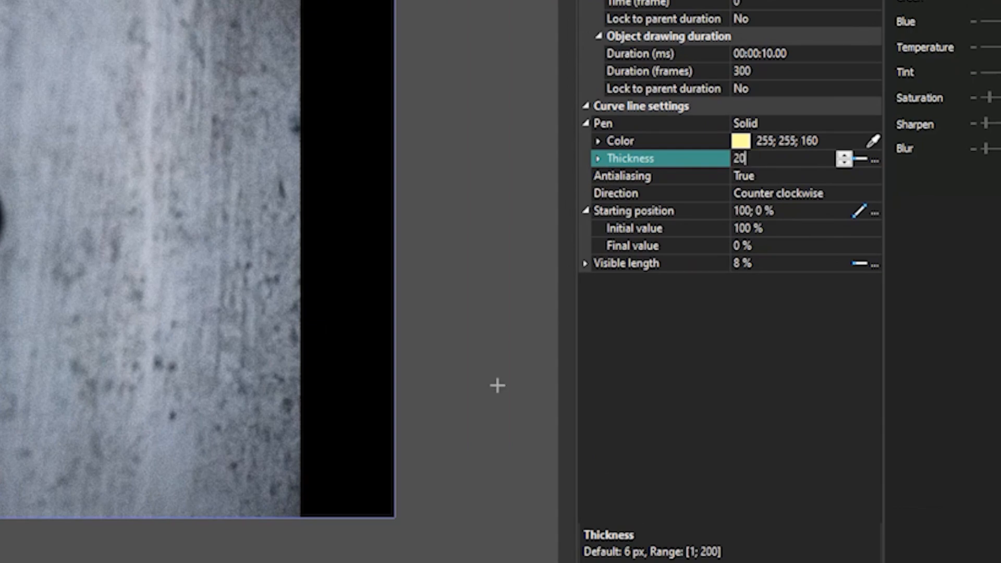
{"action": "key", "text": "Return"}
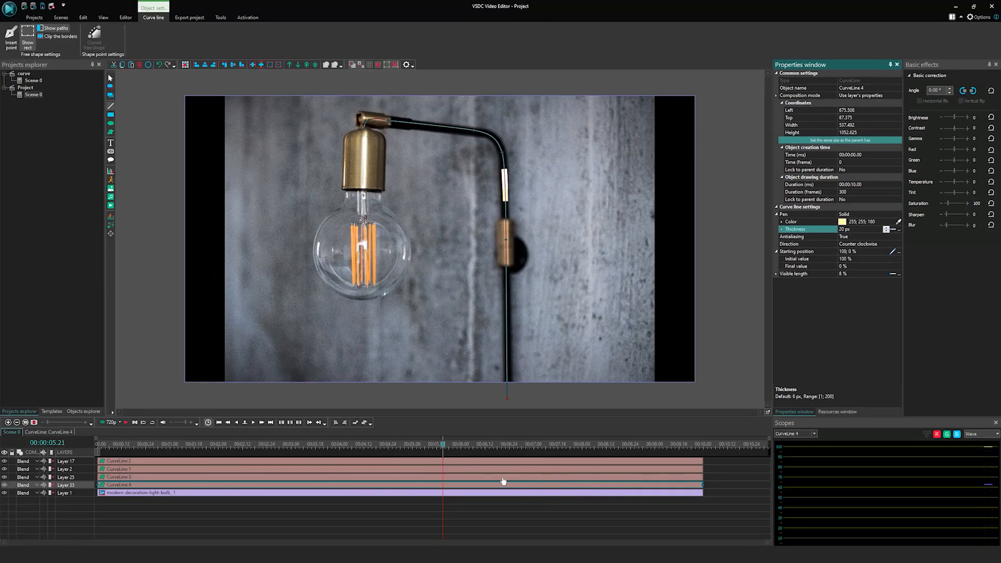
Step: Set CurveLine 3's thickness to 50 px and its pen color to 255; 255; 160
{"action": "left_click", "coordinate": [505, 477]}
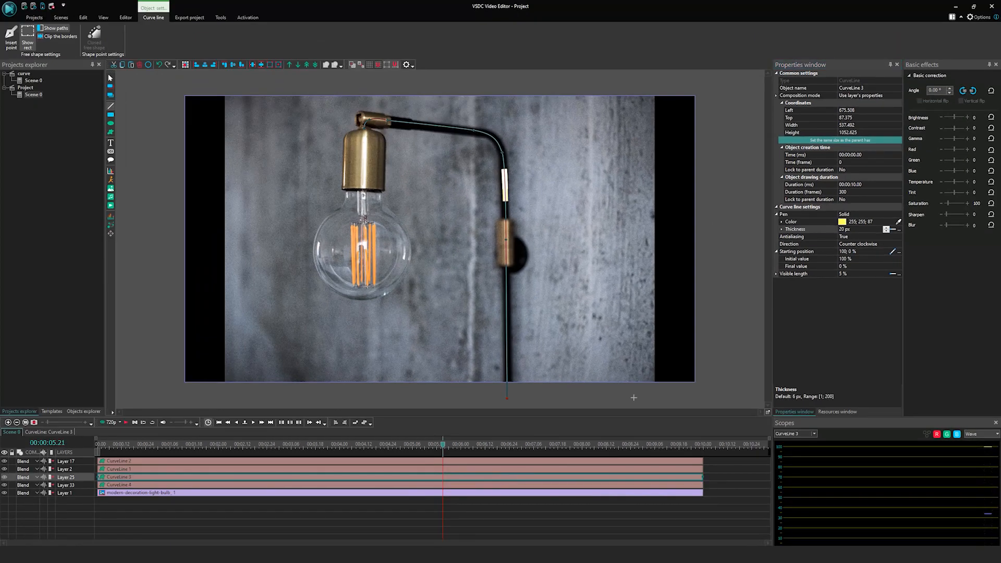
{"action": "left_click", "coordinate": [808, 233]}
{"action": "type", "text": "50"}
{"action": "key", "text": "Return"}
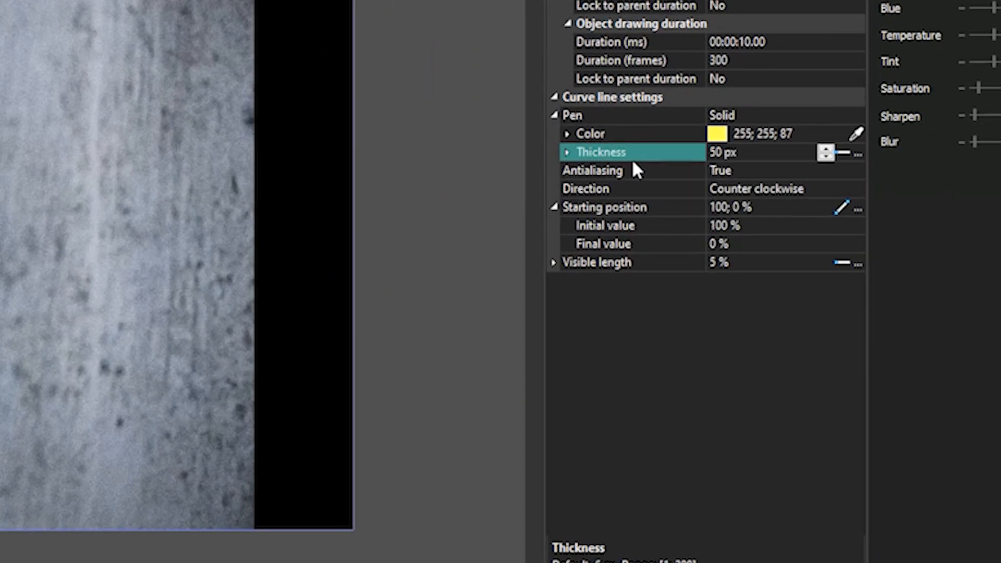
{"action": "left_click", "coordinate": [839, 135]}
{"action": "left_click", "coordinate": [90, 294]}
{"action": "left_click", "coordinate": [246, 186]}
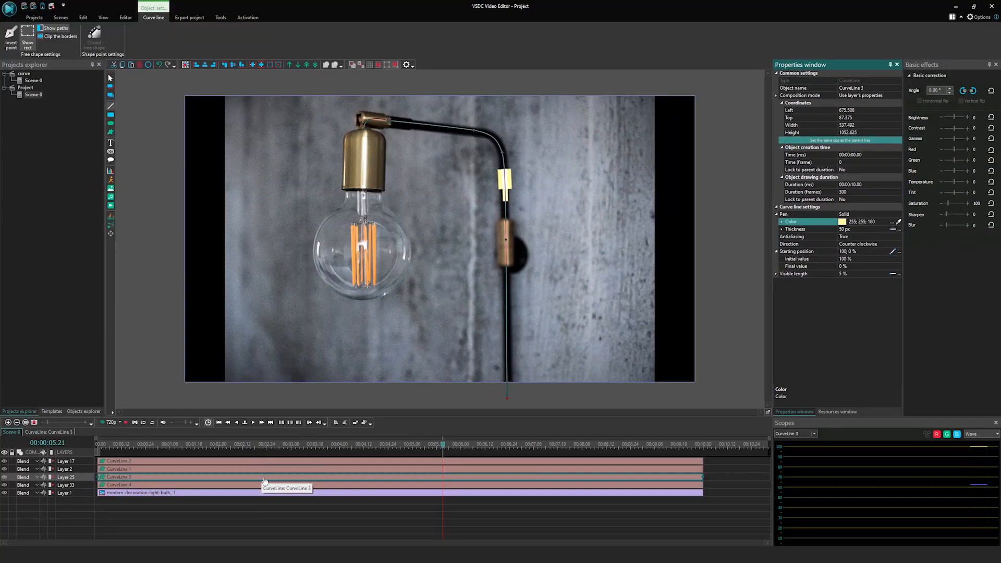
Step: Open CurveLine 3's contents and add a Gaussian blur effect lasting the whole line
{"action": "double_click", "coordinate": [265, 481]}
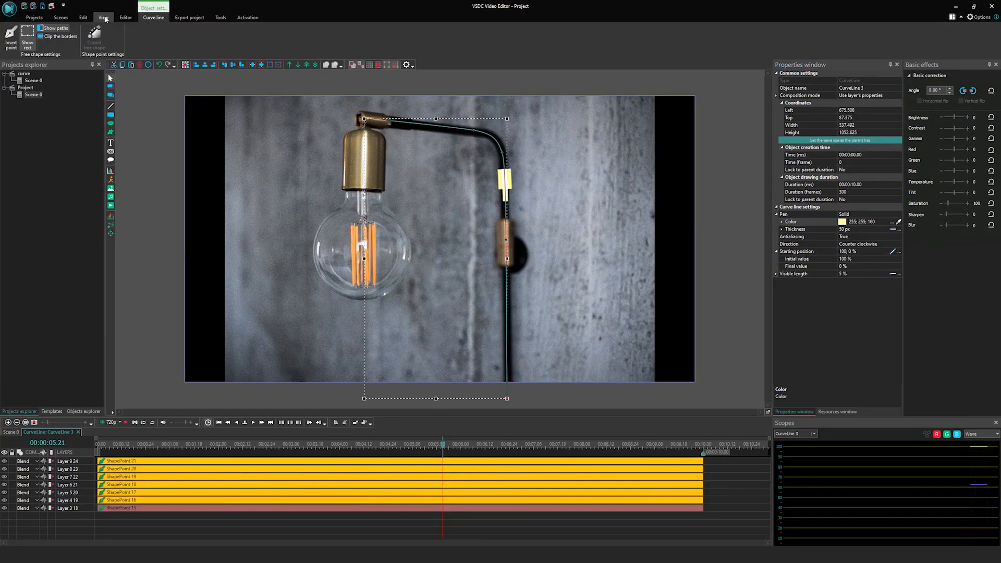
{"action": "left_click", "coordinate": [124, 17]}
{"action": "left_click", "coordinate": [56, 42]}
{"action": "mouse_move", "coordinate": [75, 70]}
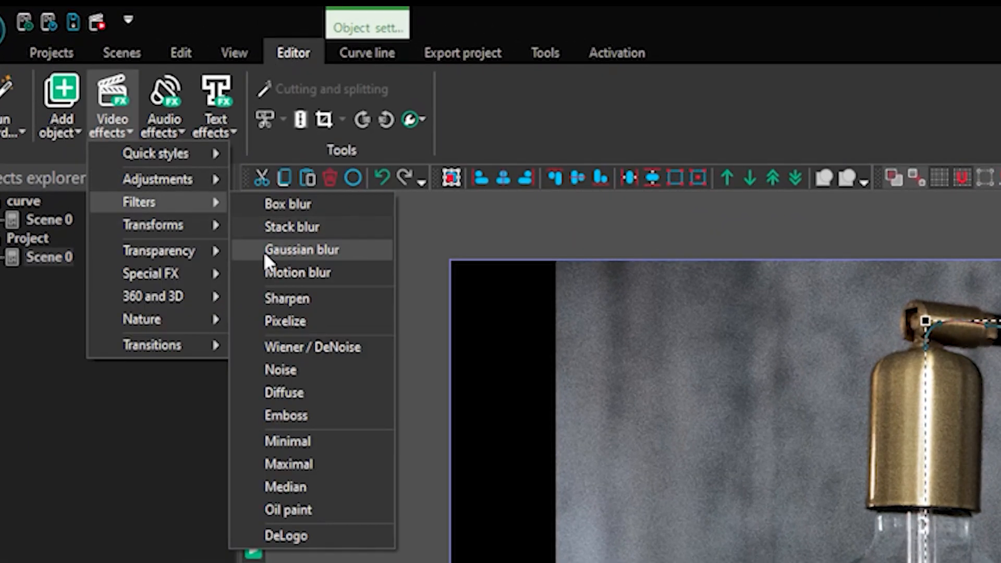
{"action": "left_click", "coordinate": [264, 250]}
{"action": "left_click", "coordinate": [579, 322]}
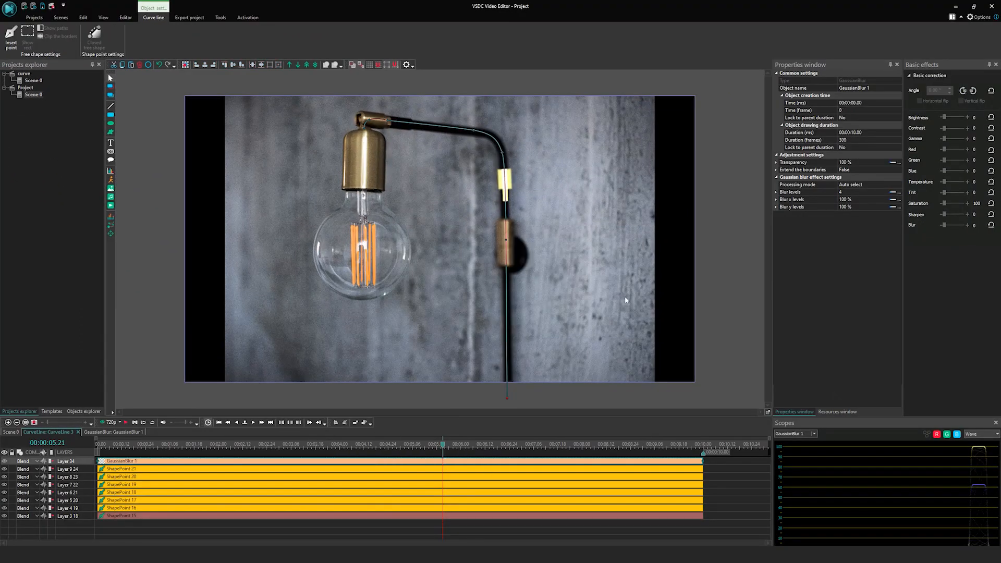
Step: Set the Gaussian blur's blur levels to 60 and Extend the boundaries to True
{"action": "left_click", "coordinate": [778, 192]}
{"action": "type", "text": "60"}
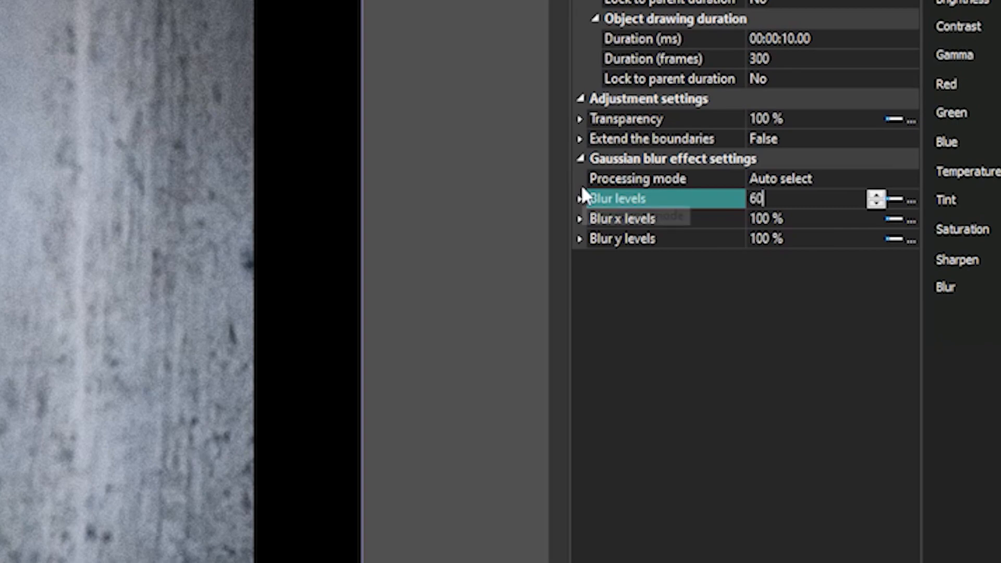
{"action": "double_click", "coordinate": [837, 137]}
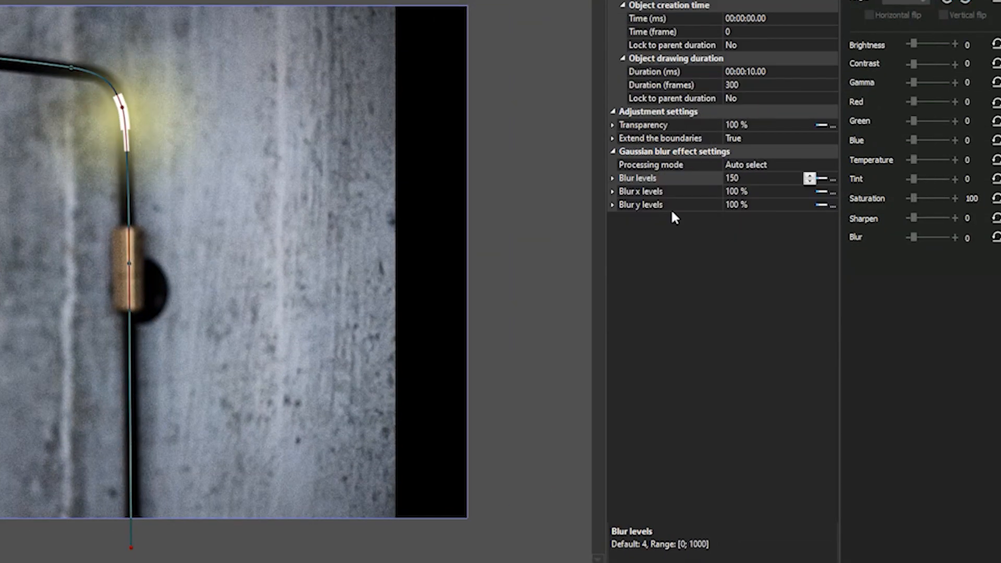
Step: Set the Gaussian blur's blur levels to 500 and toggle its Extend the boundaries option
{"action": "left_click", "coordinate": [656, 184]}
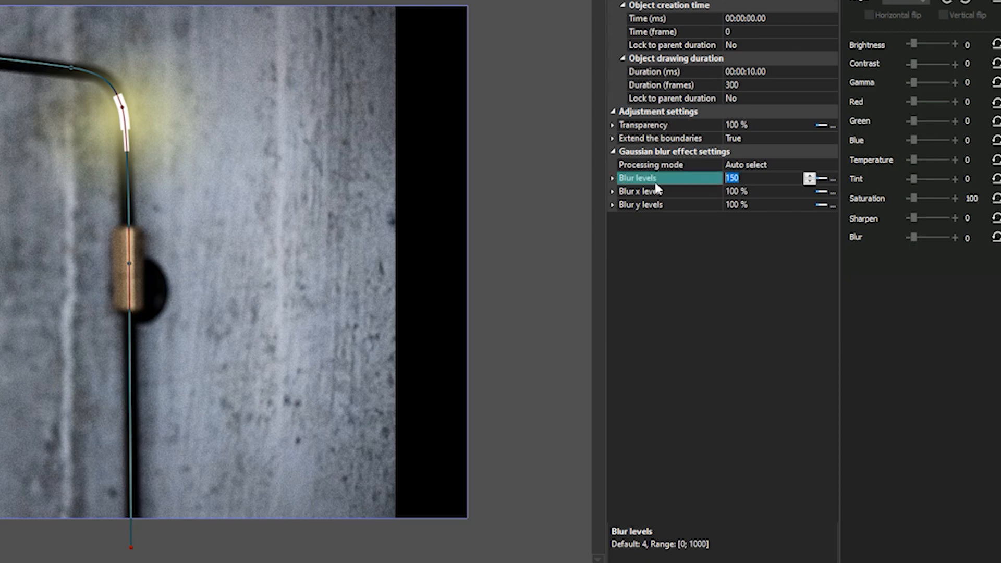
{"action": "key", "text": "Return"}
{"action": "double_click", "coordinate": [784, 138]}
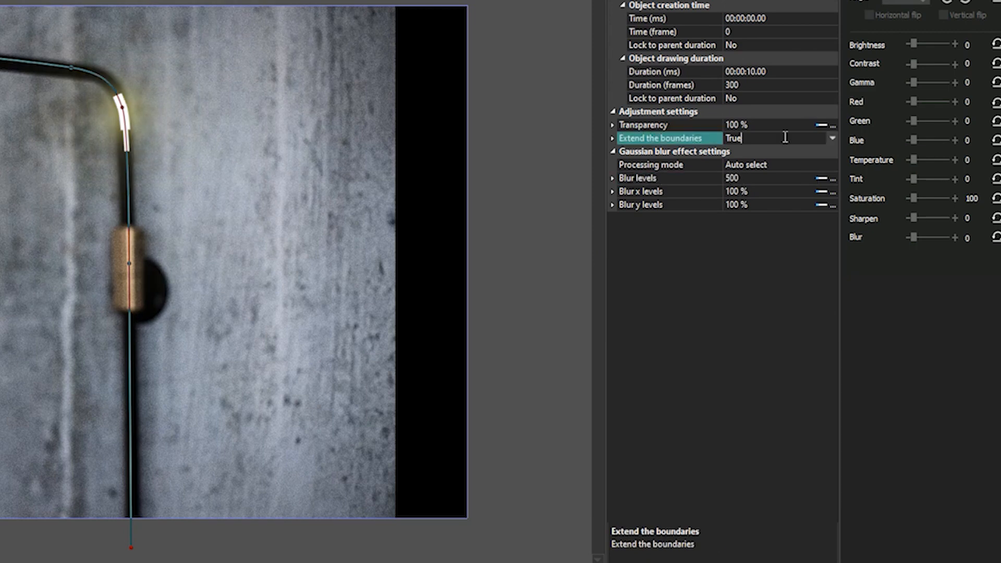
{"action": "double_click", "coordinate": [785, 137]}
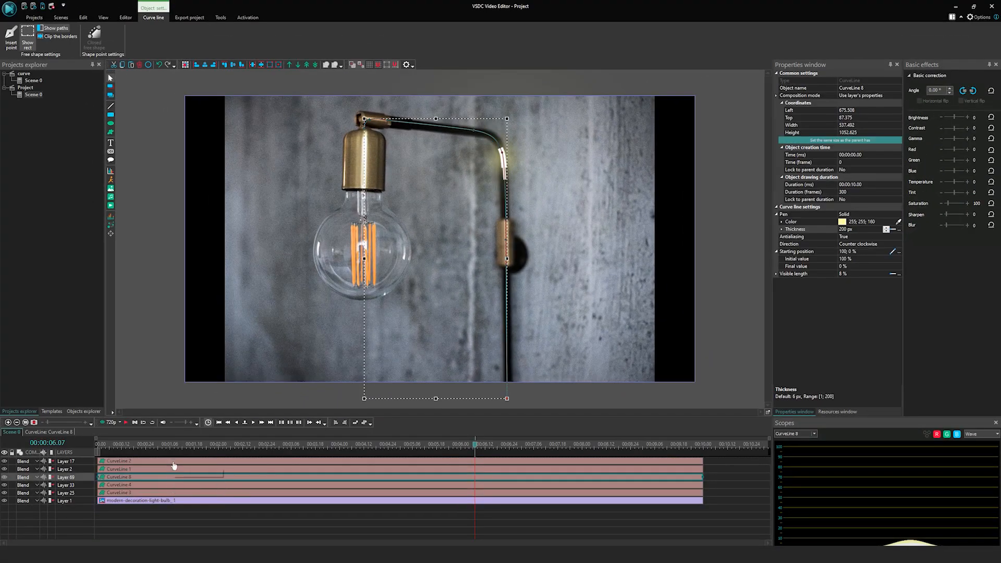
Step: Duplicate CurveLine 2 and give the copy a thickness of 2 px and a visible length of 35 %
{"action": "left_click", "coordinate": [175, 462]}
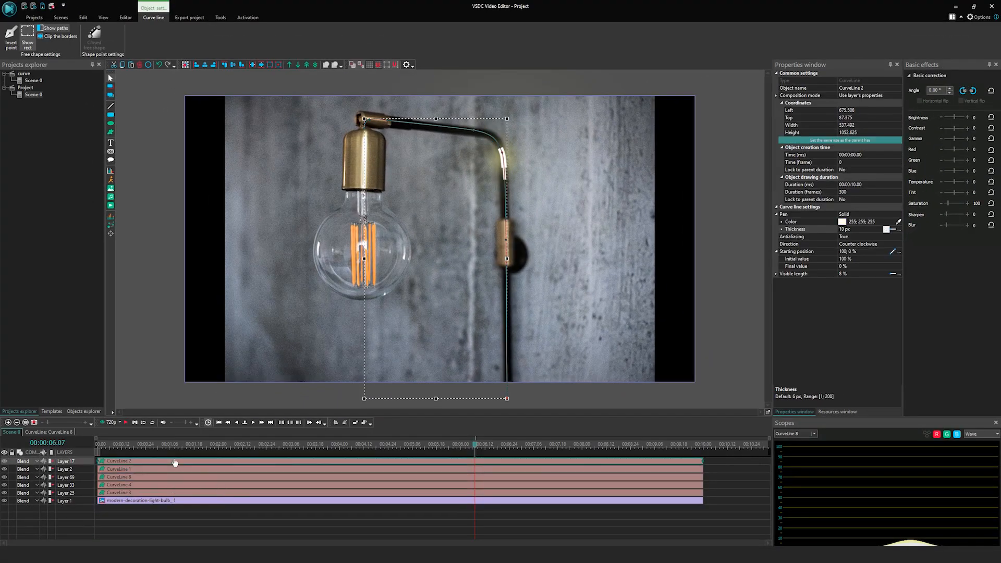
{"action": "key", "text": "ctrl+v"}
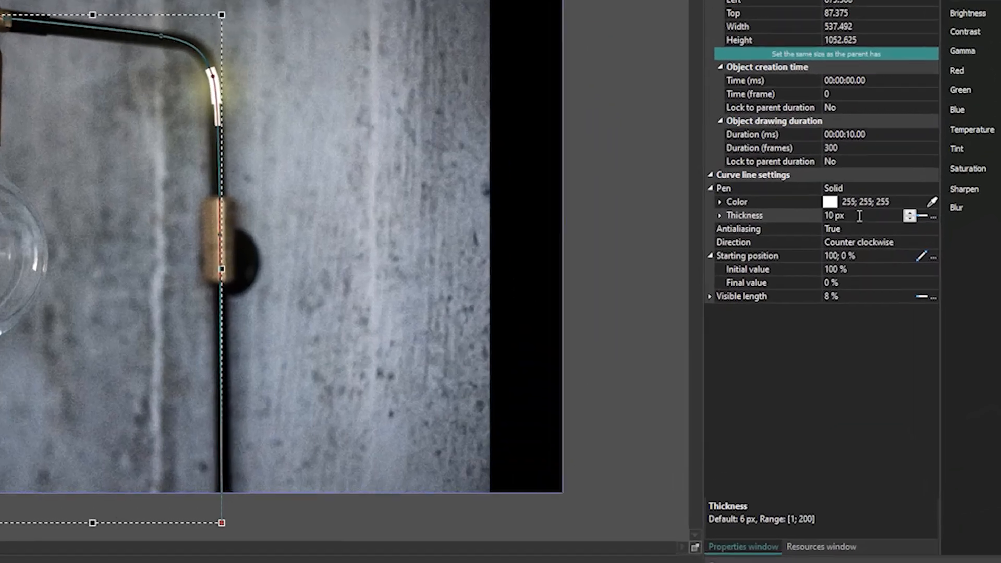
{"action": "left_click", "coordinate": [806, 226]}
{"action": "type", "text": "2"}
{"action": "key", "text": "Return"}
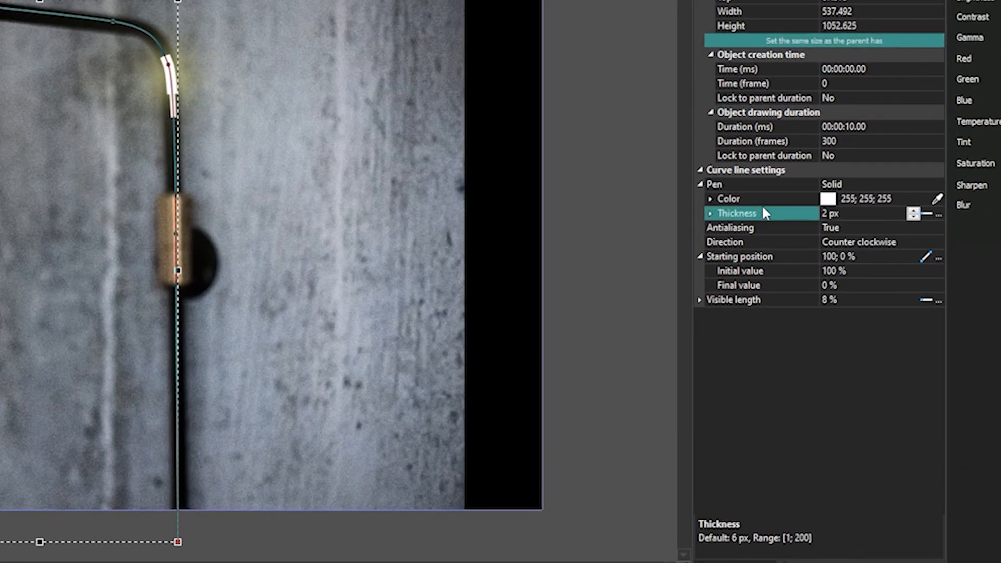
{"action": "left_click", "coordinate": [849, 299]}
{"action": "type", "text": "35"}
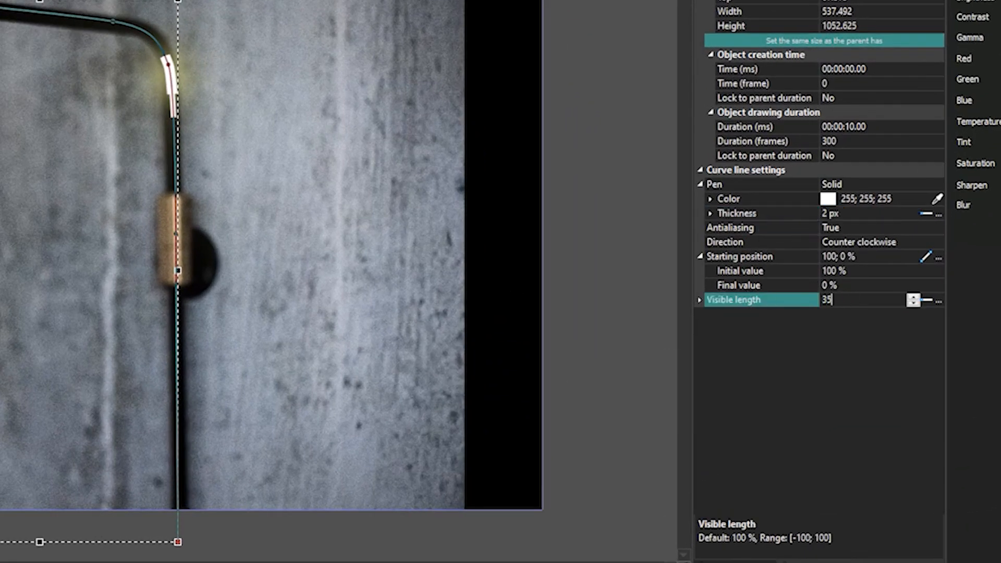
Step: Switch the copied line's pen from Solid to Gradient and adjust the gradient in its gradient settings
{"action": "left_click", "coordinate": [910, 184]}
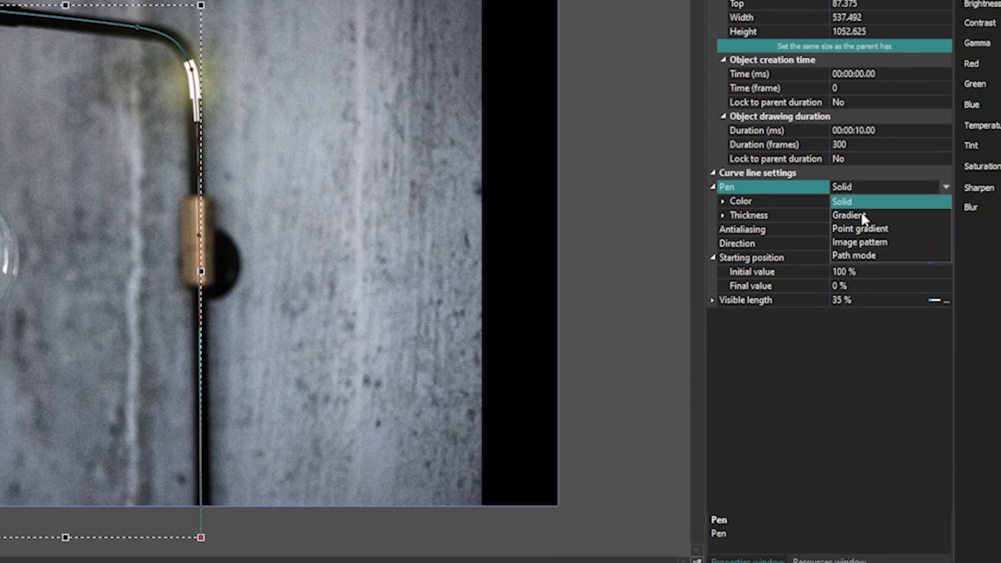
{"action": "left_click", "coordinate": [858, 213]}
{"action": "left_click", "coordinate": [875, 249]}
{"action": "left_click_drag", "start_coordinate": [69, 199], "coordinate": [389, 199]}
{"action": "left_click", "coordinate": [396, 466]}
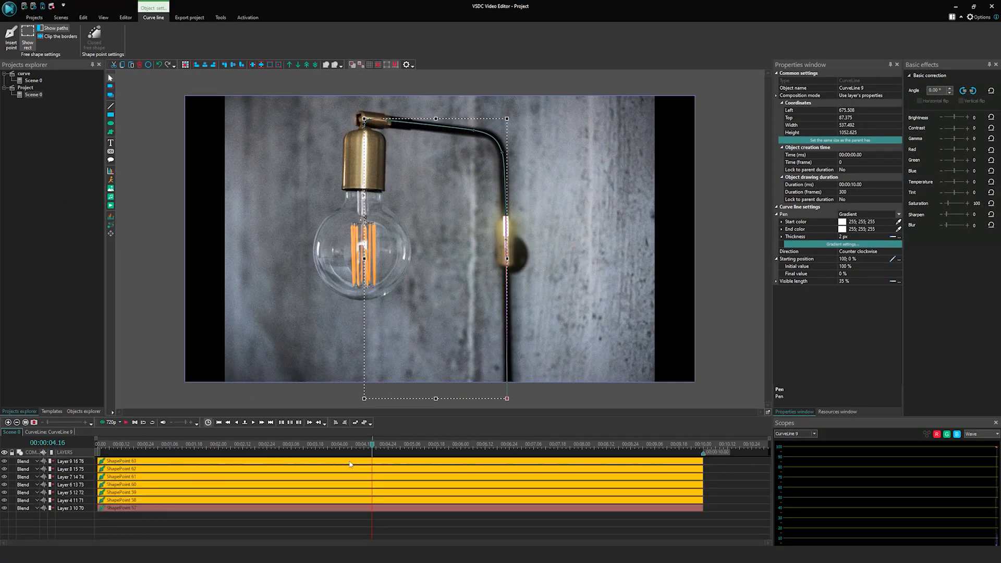
Step: Add a Gaussian blur effect inside the gradient line CurveLine 9
{"action": "left_click", "coordinate": [125, 17]}
{"action": "left_click", "coordinate": [56, 38]}
{"action": "mouse_move", "coordinate": [67, 74]}
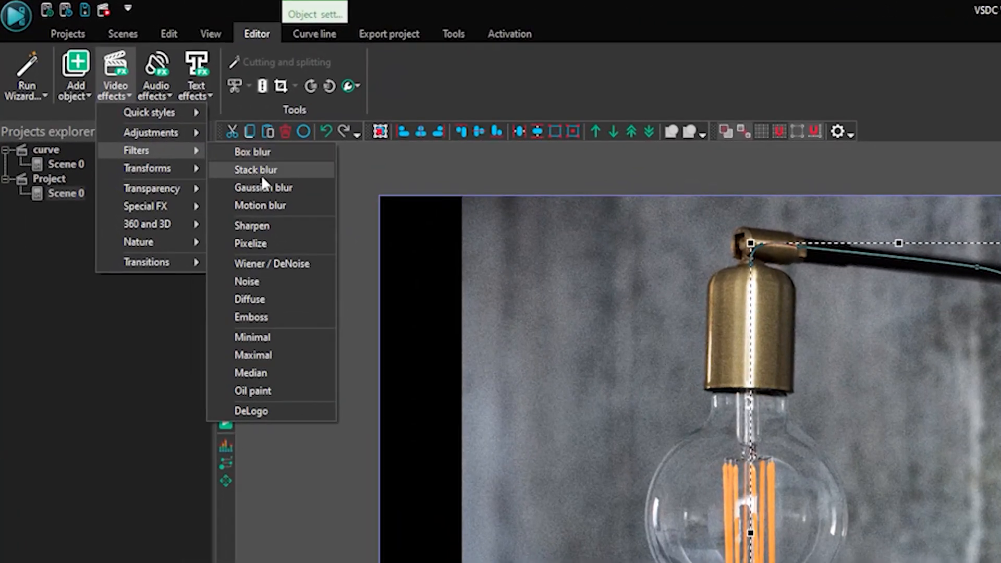
{"action": "left_click", "coordinate": [263, 186]}
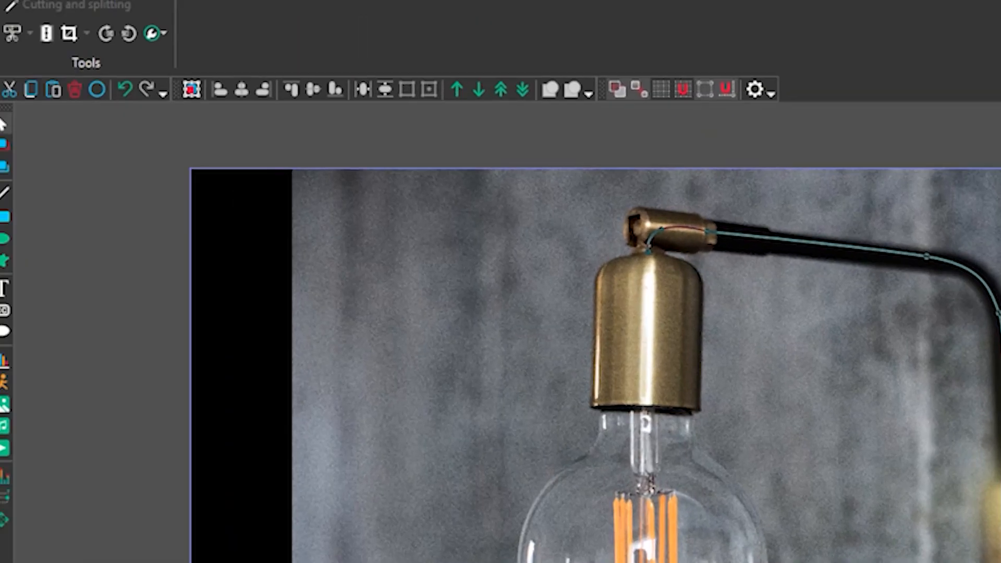
Step: Add a Distort transform effect to the same gradient line
{"action": "left_click", "coordinate": [147, 102]}
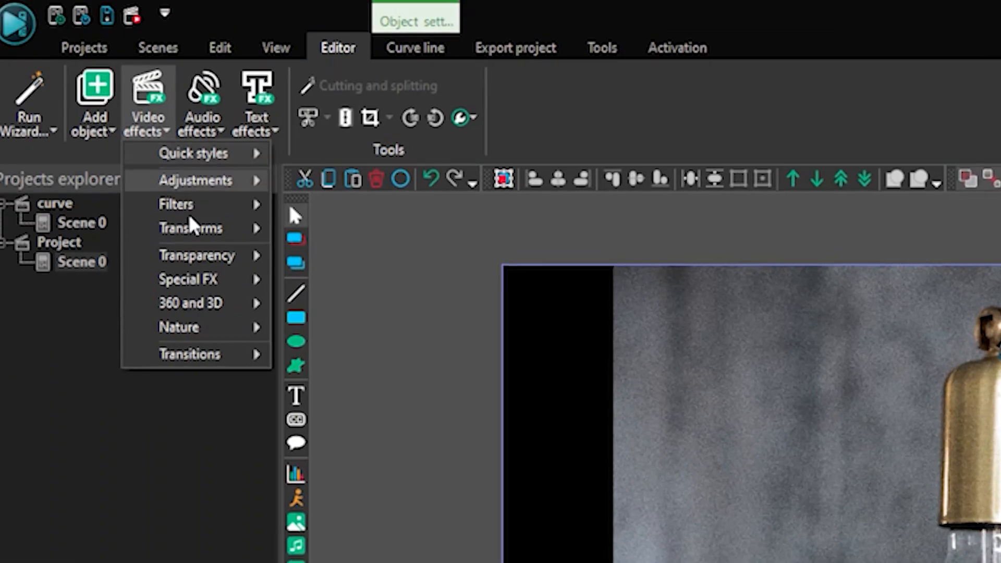
{"action": "mouse_move", "coordinate": [189, 228]}
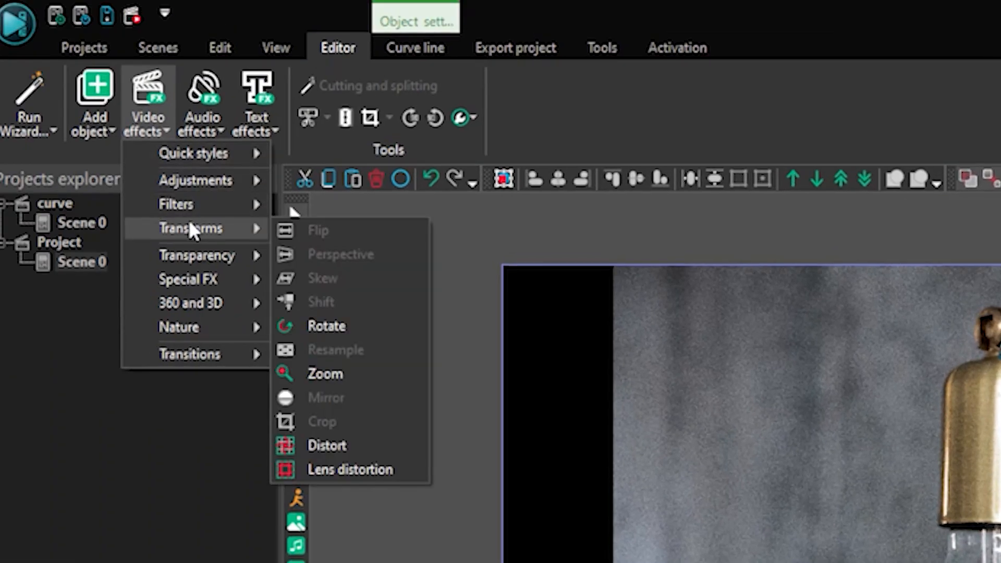
{"action": "left_click", "coordinate": [320, 447]}
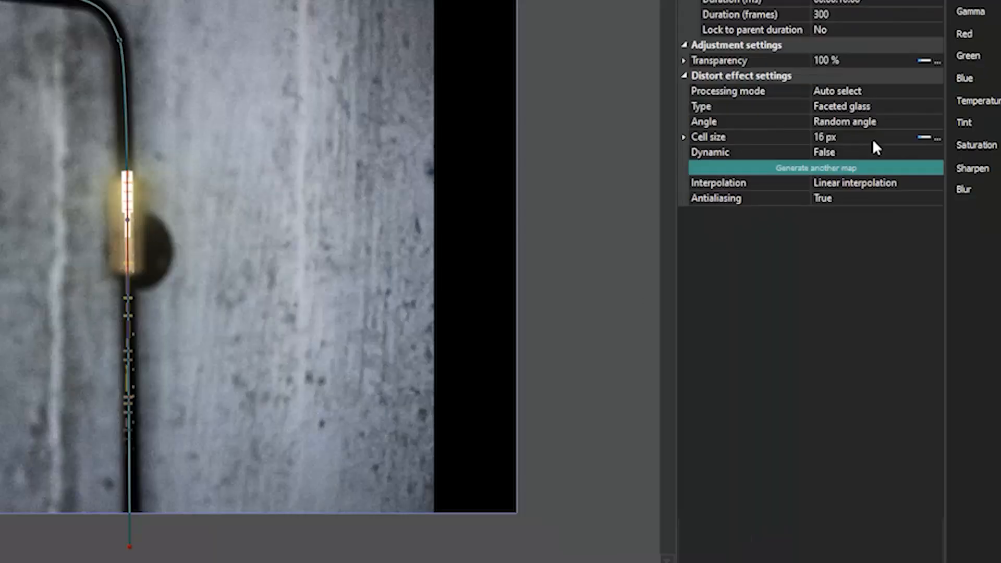
Step: Set the Distort effect's type to Twirl with an angle delta of -0.025° and a zoom of 3 %
{"action": "left_click", "coordinate": [930, 94]}
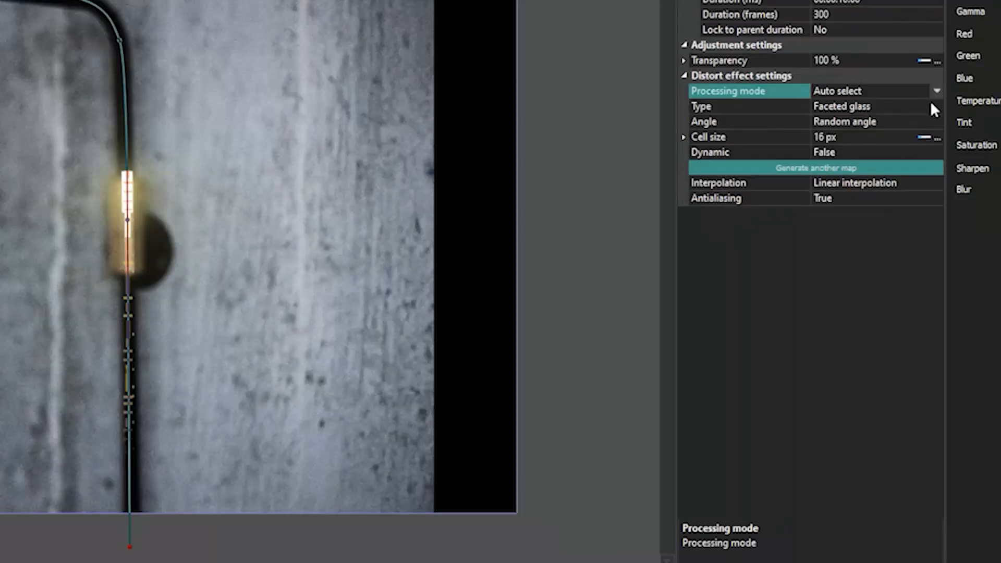
{"action": "left_click", "coordinate": [936, 106]}
{"action": "left_click", "coordinate": [834, 165]}
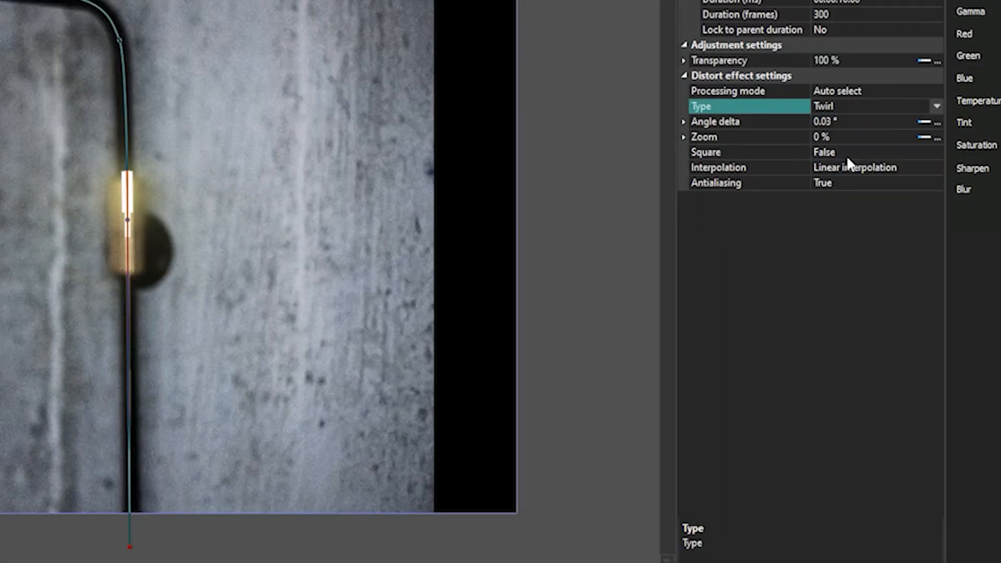
{"action": "left_click", "coordinate": [845, 122]}
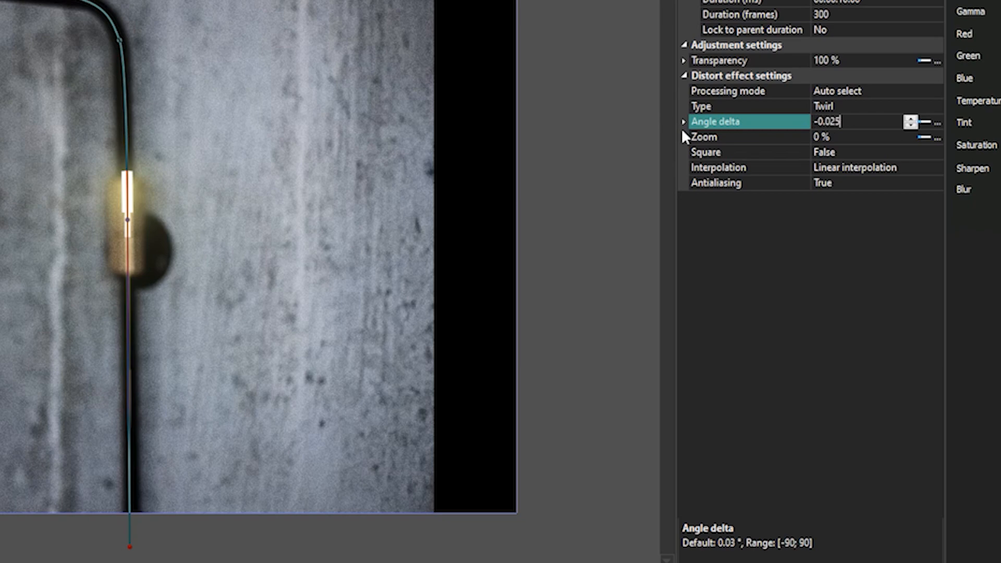
{"action": "key", "text": "Tab"}
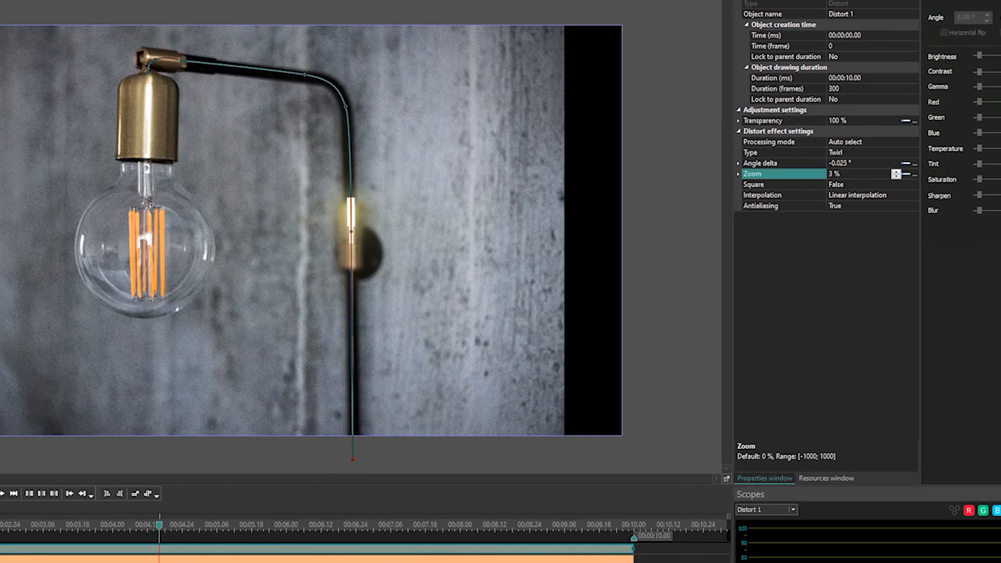
Step: Duplicate the gradient line four times and set the Distort angle delta of the copy CurveLine 10 to -0.155°
{"action": "left_click", "coordinate": [177, 463]}
{"action": "key", "text": "ctrl+v"}
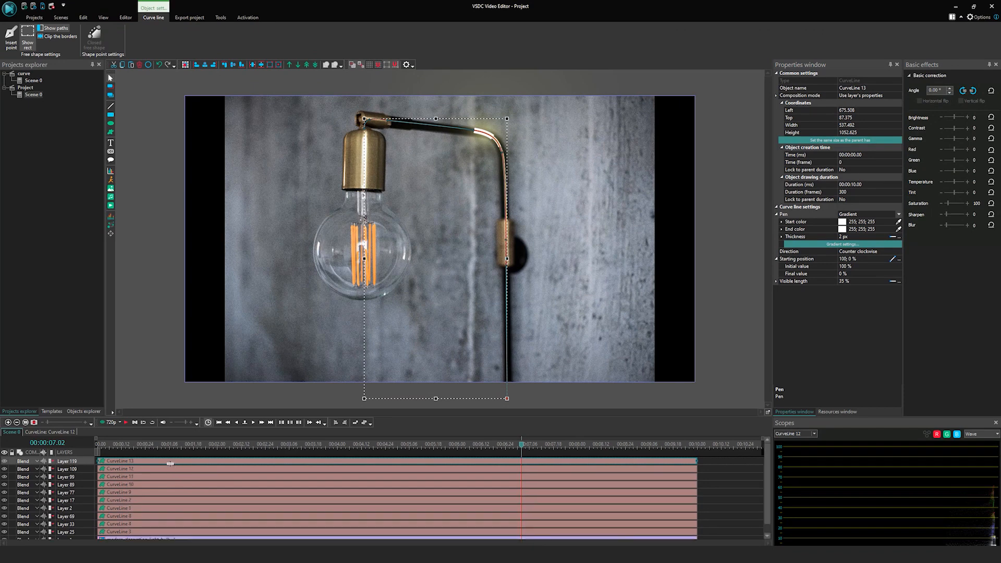
{"action": "left_click", "coordinate": [152, 485]}
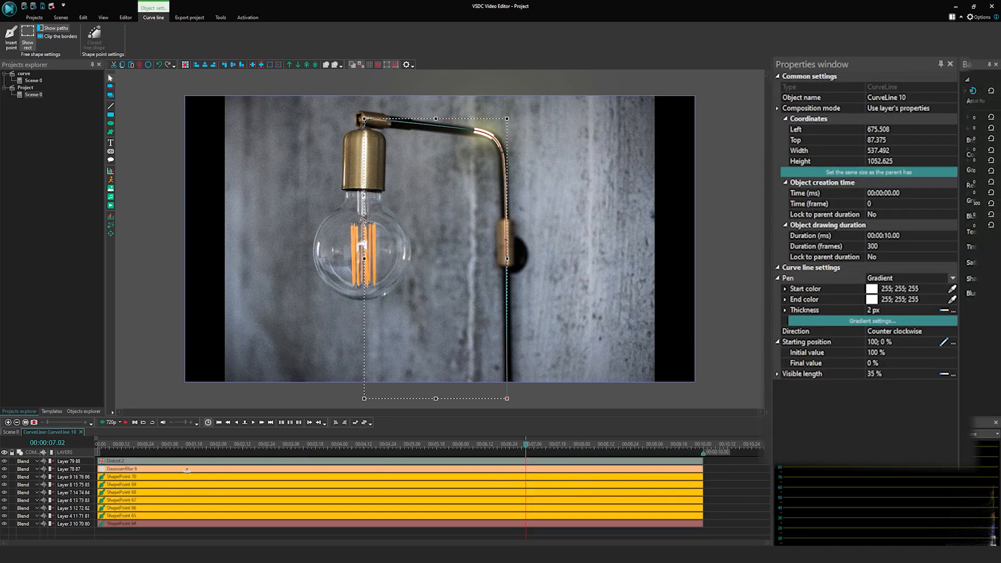
{"action": "left_click", "coordinate": [901, 311]}
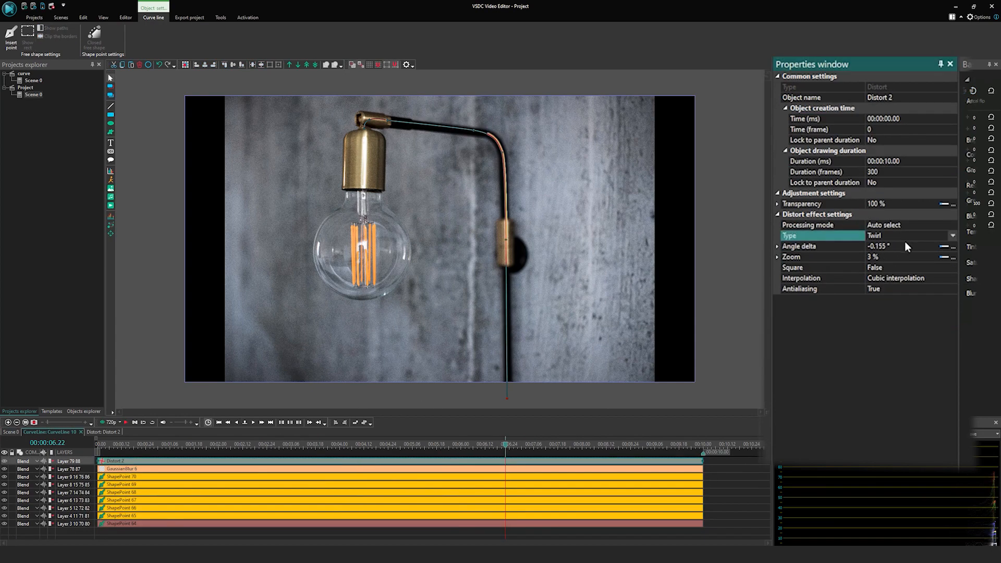
Step: Set the blur levels of the Gaussian blur effect inside CurveLine 10 to 2
{"action": "left_click", "coordinate": [886, 246]}
{"action": "type", "text": "0.3"}
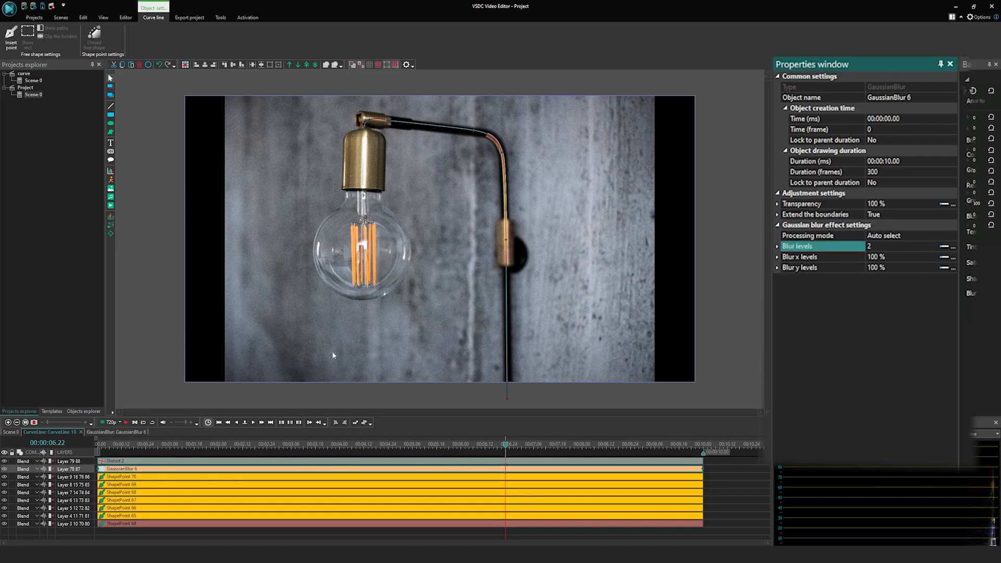
Step: Adjust the line thickness of CurveLine 11 and the angle delta and zoom of its Distort effect
{"action": "left_click", "coordinate": [884, 310]}
{"action": "left_click", "coordinate": [364, 461]}
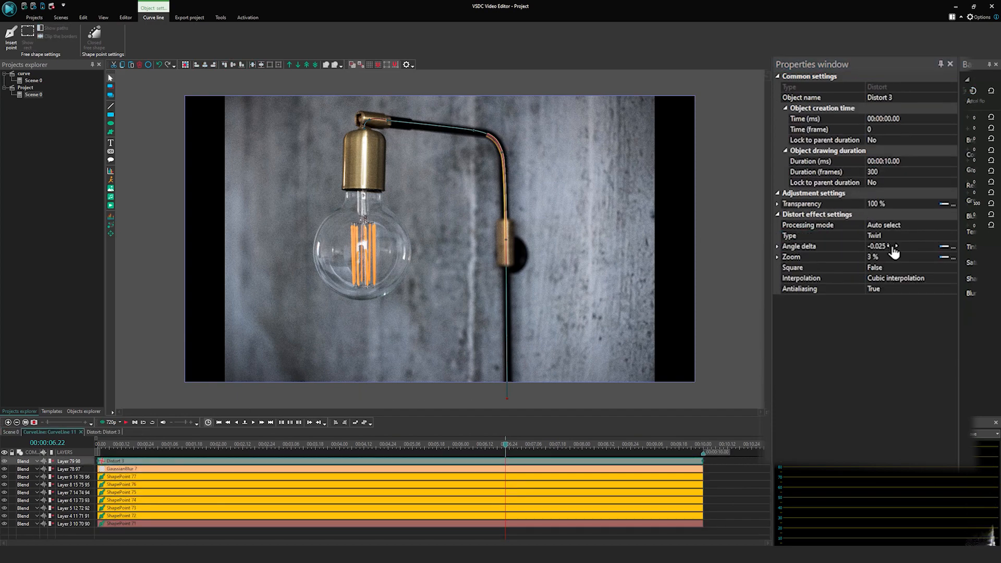
{"action": "left_click", "coordinate": [892, 246]}
{"action": "left_click_drag", "start_coordinate": [887, 257], "coordinate": [858, 262]}
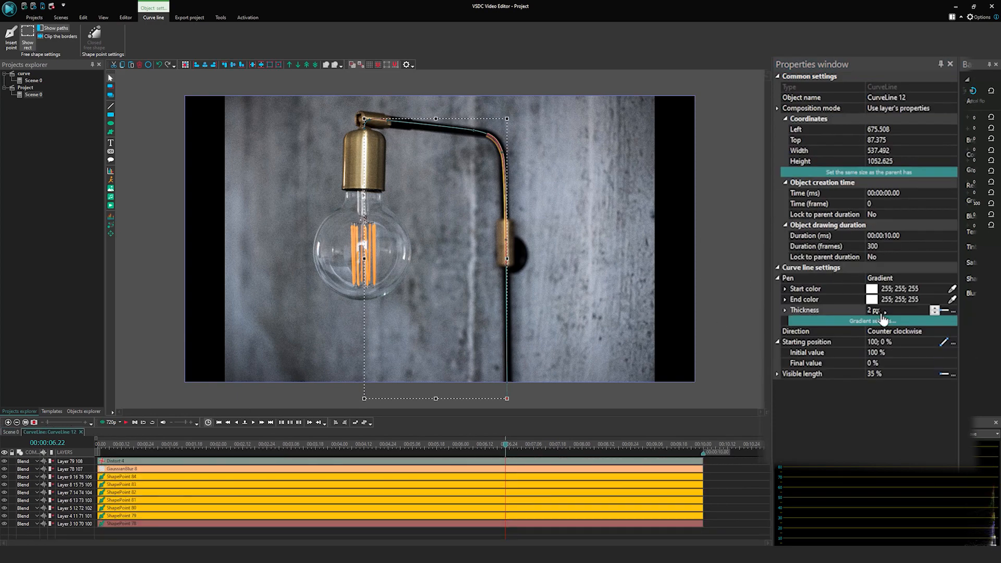
Step: Set CurveLine 12's thickness to 4 px, adjust its Gaussian blur and set its Distort angle delta to -0.225°
{"action": "left_click", "coordinate": [881, 312]}
{"action": "left_click", "coordinate": [221, 469]}
{"action": "left_click", "coordinate": [879, 246]}
{"action": "left_click", "coordinate": [225, 461]}
{"action": "left_click", "coordinate": [875, 247]}
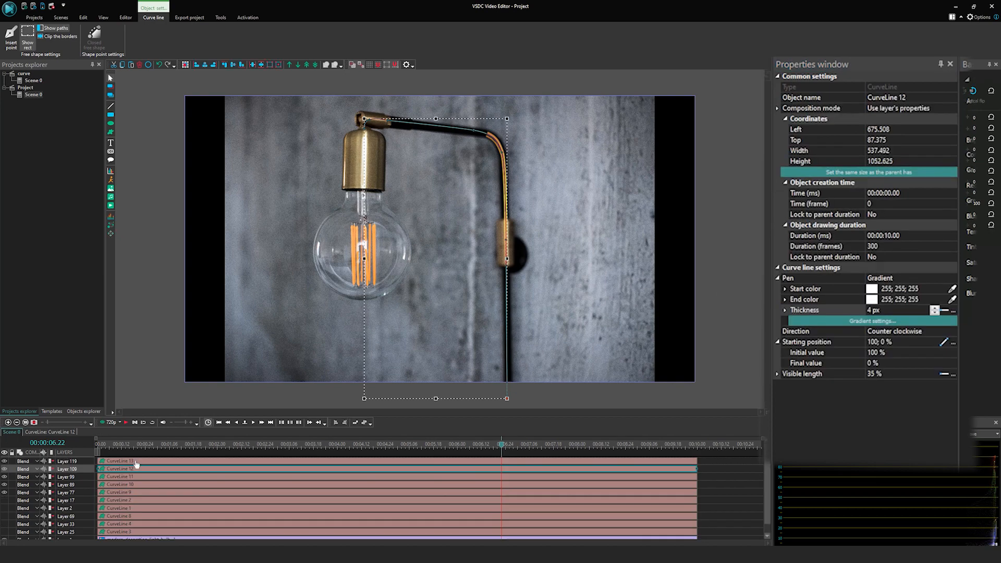
Step: Adjust the Gaussian blur levels of CurveLine 13 and set its Distort angle delta to 0.225°
{"action": "left_click", "coordinate": [221, 469]}
{"action": "left_click", "coordinate": [879, 246]}
{"action": "left_click", "coordinate": [226, 462]}
{"action": "left_click", "coordinate": [875, 247]}
{"action": "type", "text": "0.225"}
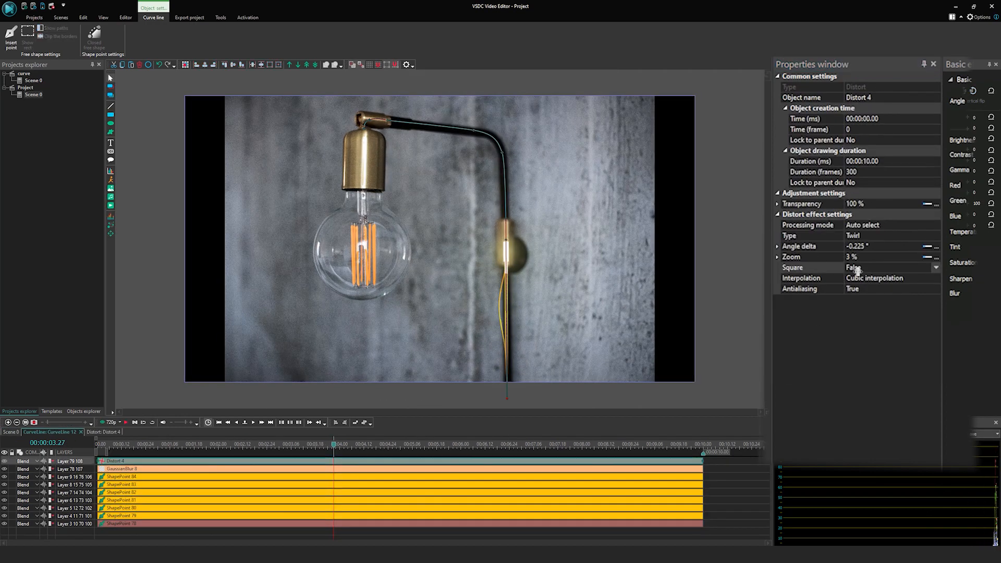
Step: Refine the Distort effects of the gradient copies, giving CurveLine 10 an angle delta of 0.2° and a zoom of 5 %
{"action": "left_click", "coordinate": [858, 246]}
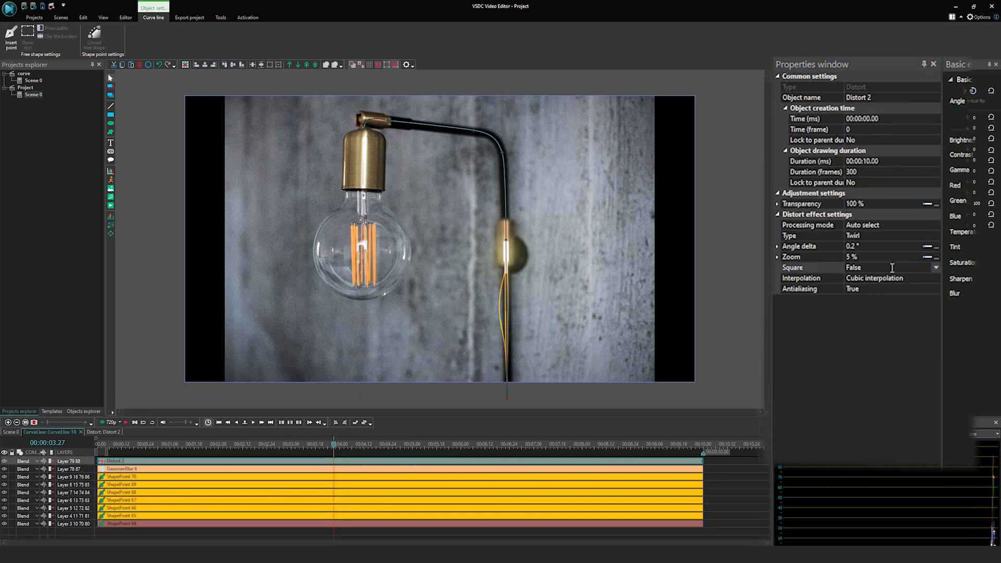
{"action": "left_click", "coordinate": [880, 247]}
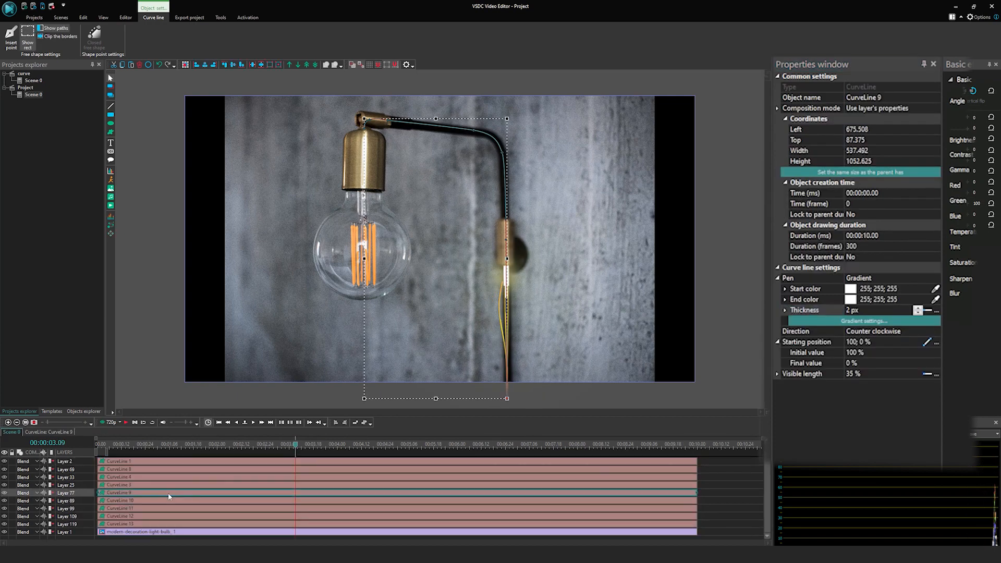
Step: Set the Distort angle delta inside CurveLine 9 to 0.025° and its Square option to True
{"action": "left_click", "coordinate": [276, 461]}
{"action": "left_click", "coordinate": [851, 246]}
{"action": "key", "text": "BackSpace"}
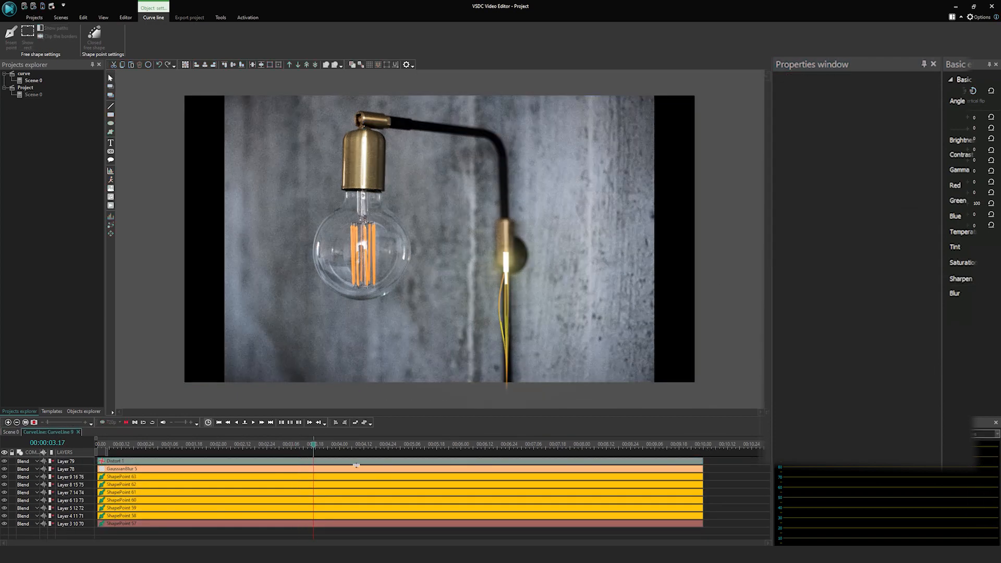
{"action": "left_click", "coordinate": [355, 461]}
{"action": "left_click", "coordinate": [871, 268]}
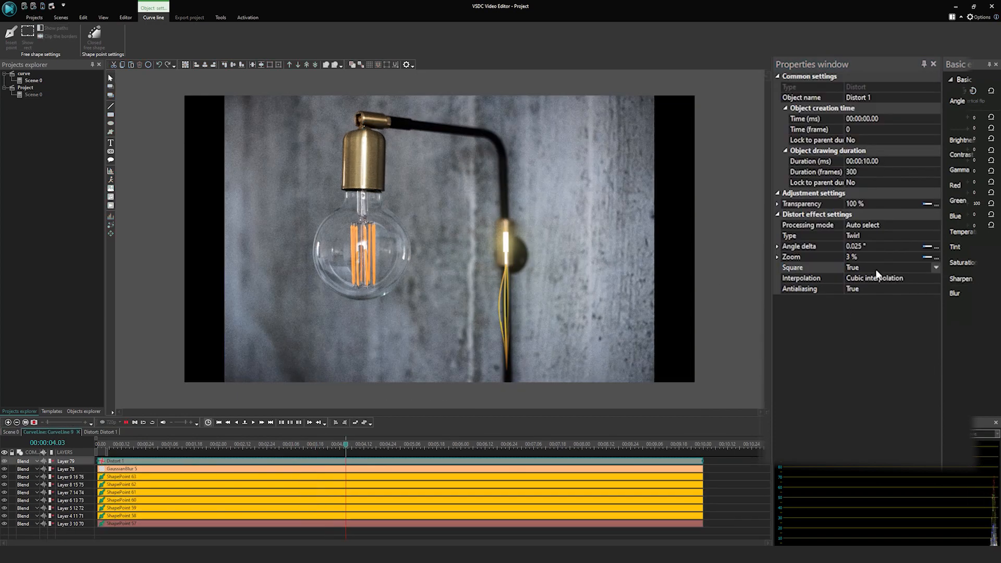
Step: Duplicate CurveLine 1 in the scene and set the copy's visible length to 25 %
{"action": "left_click", "coordinate": [275, 445]}
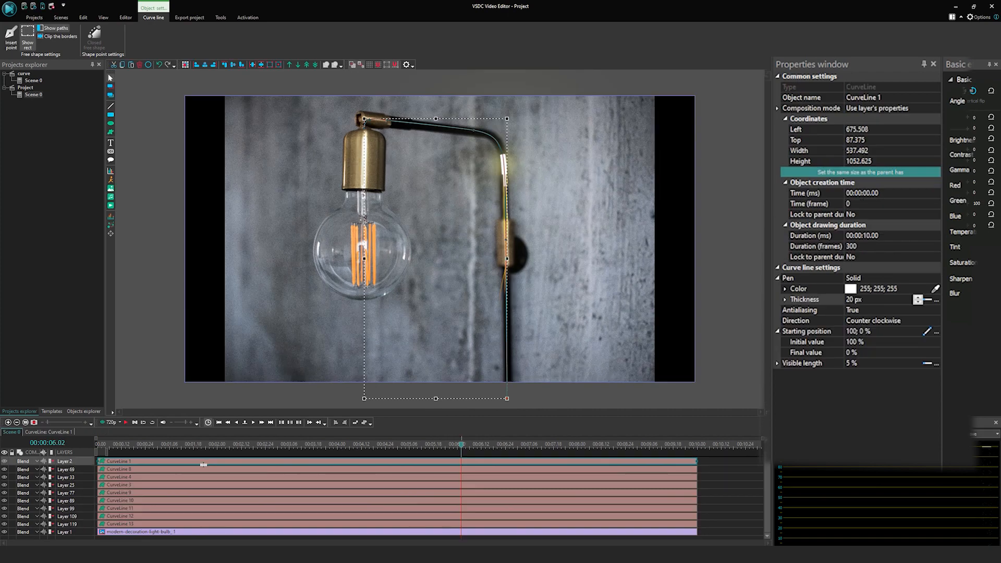
{"action": "key", "text": "ctrl+v"}
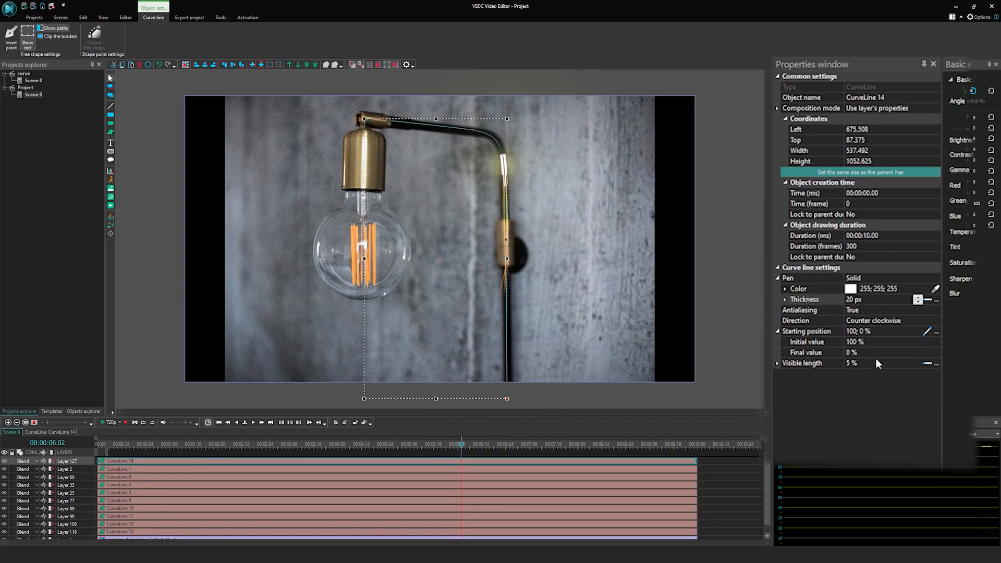
{"action": "left_click", "coordinate": [780, 363]}
{"action": "type", "text": "2"}
Step: Set the new line's pen color to 255; 192; 87 and its thickness to 1 px
{"action": "left_click", "coordinate": [926, 288]}
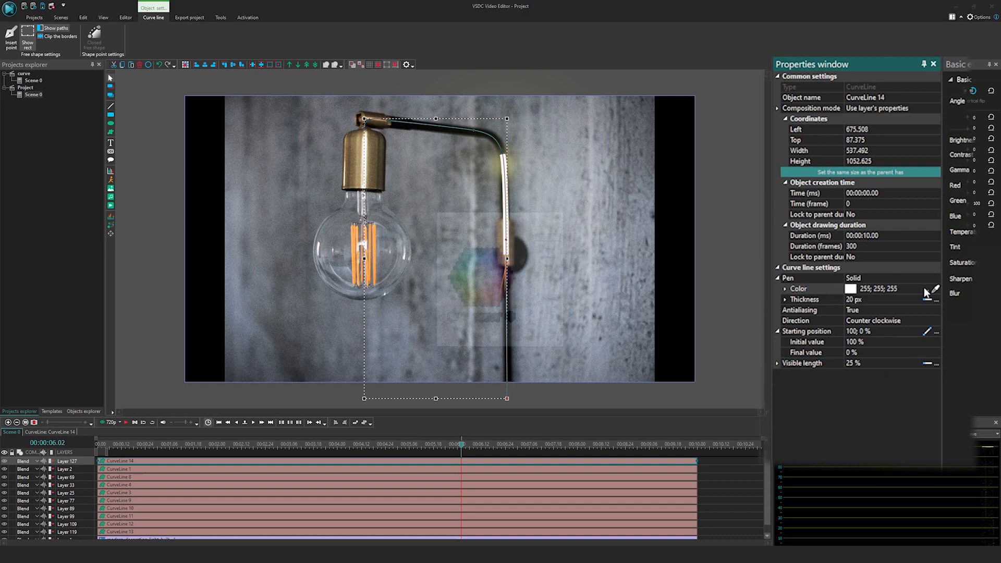
{"action": "left_click", "coordinate": [540, 237]}
{"action": "left_click", "coordinate": [803, 299]}
{"action": "type", "text": "1"}
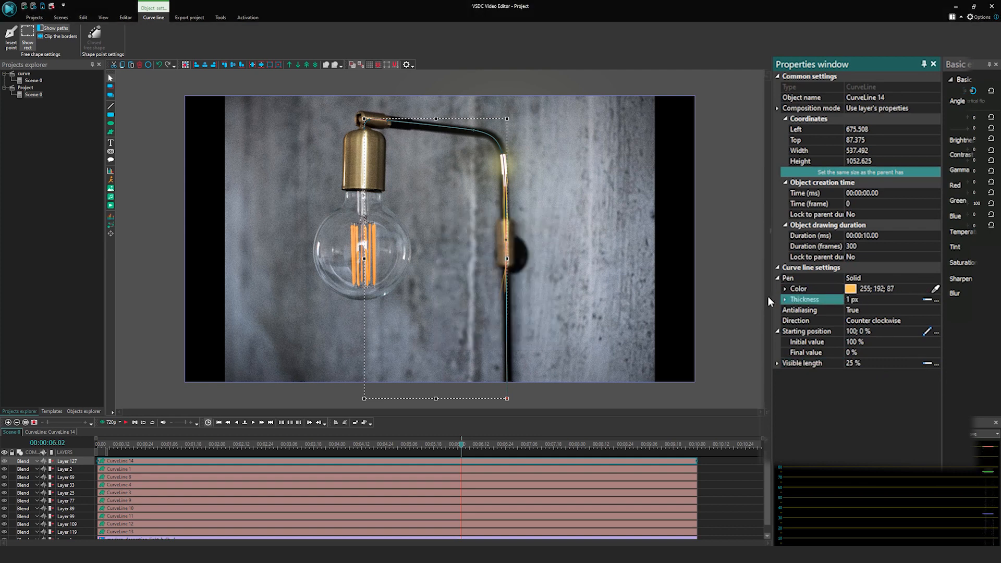
Step: Add a Distort transform effect inside CurveLine 14
{"action": "double_click", "coordinate": [219, 461]}
{"action": "left_click", "coordinate": [126, 18]}
{"action": "left_click", "coordinate": [57, 42]}
{"action": "mouse_move", "coordinate": [78, 82]}
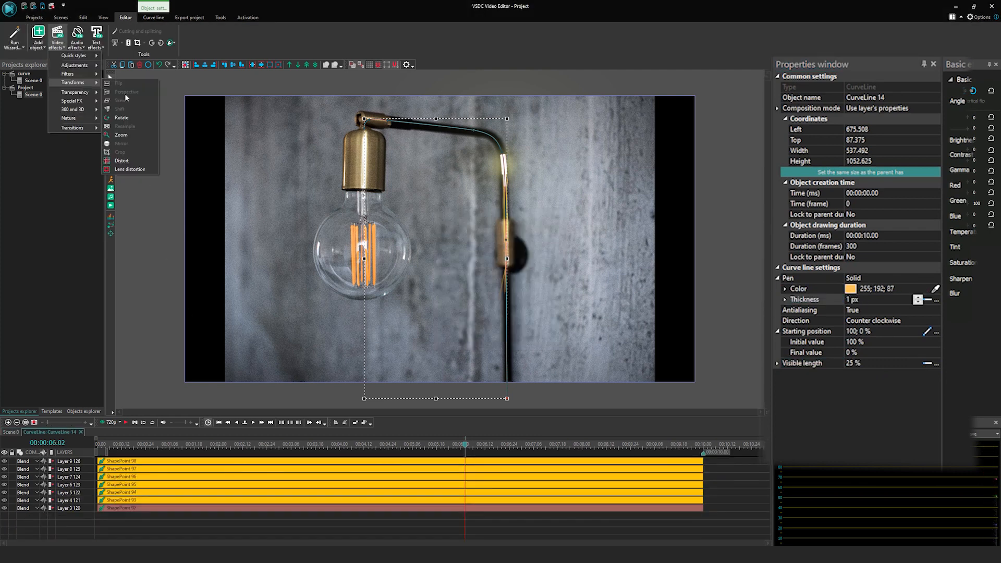
{"action": "left_click", "coordinate": [124, 162]}
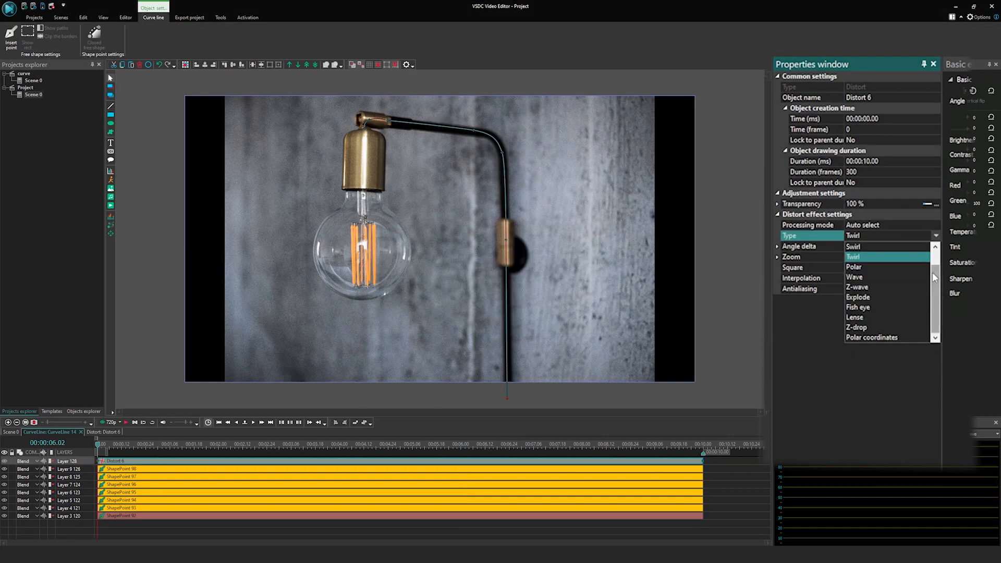
Step: Set the Distort effect's type to Faceted glass with a cell size of 10 px
{"action": "scroll", "coordinate": [937, 284], "scroll_direction": "up", "scroll_amount": 2}
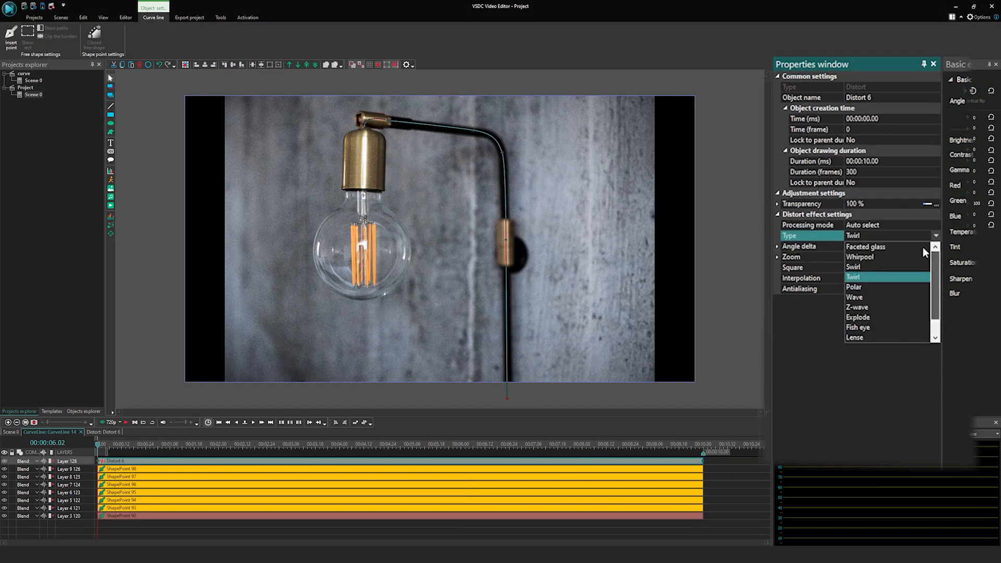
{"action": "left_click", "coordinate": [886, 246]}
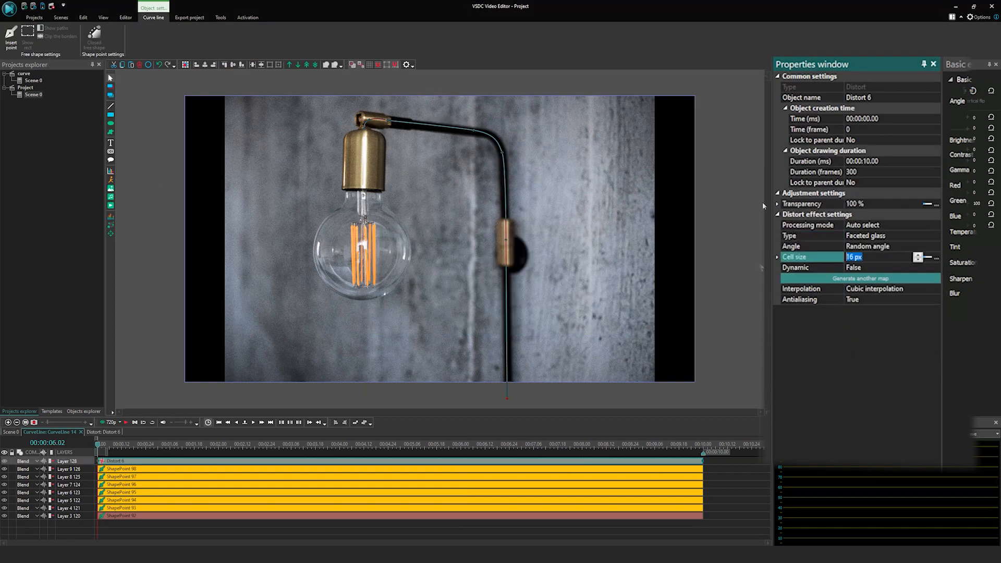
{"action": "left_click", "coordinate": [356, 449]}
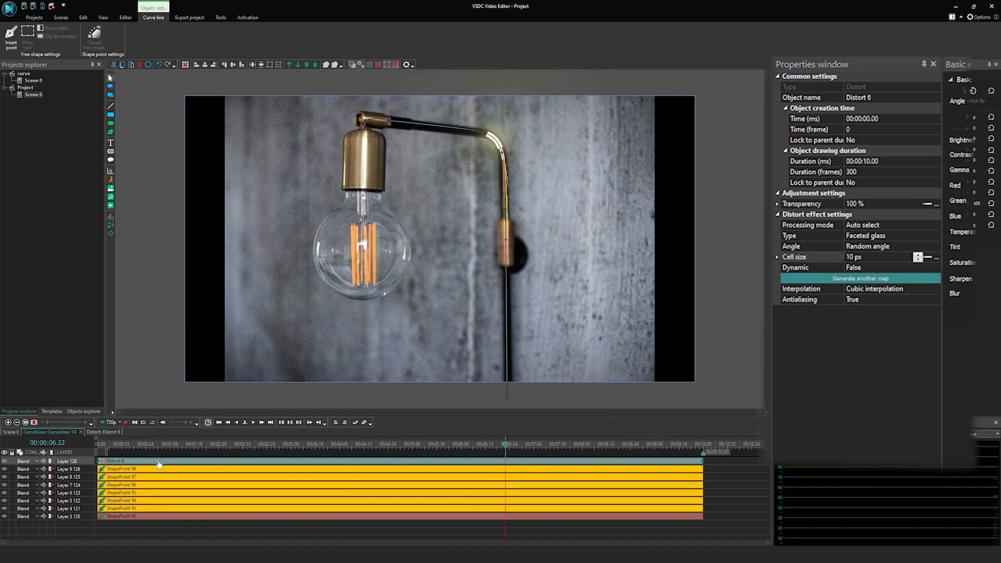
Step: Duplicate the Faceted glass Distort effect and change the copy's type to Twirl
{"action": "key", "text": "ctrl+c"}
{"action": "key", "text": "ctrl+v"}
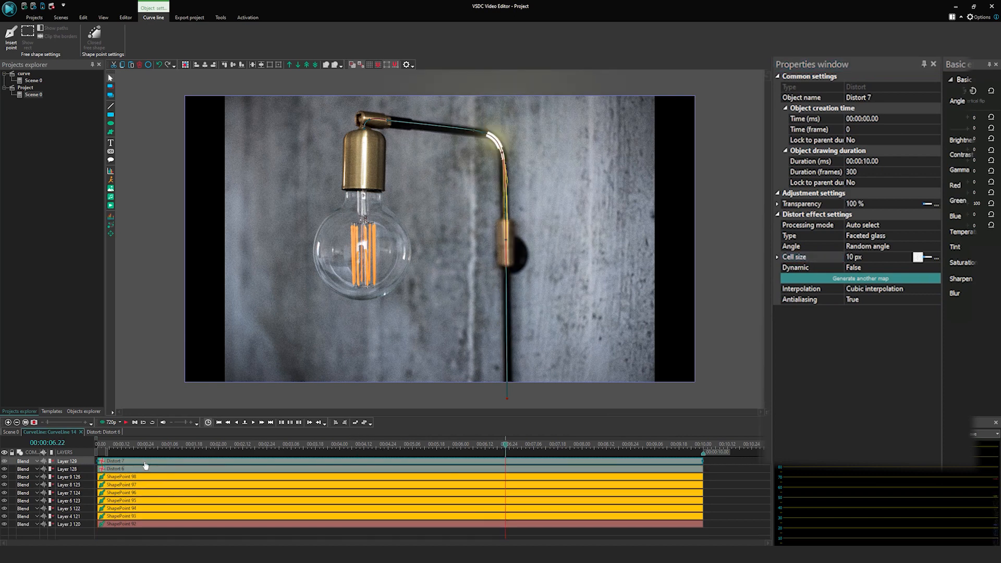
{"action": "left_click", "coordinate": [931, 236]}
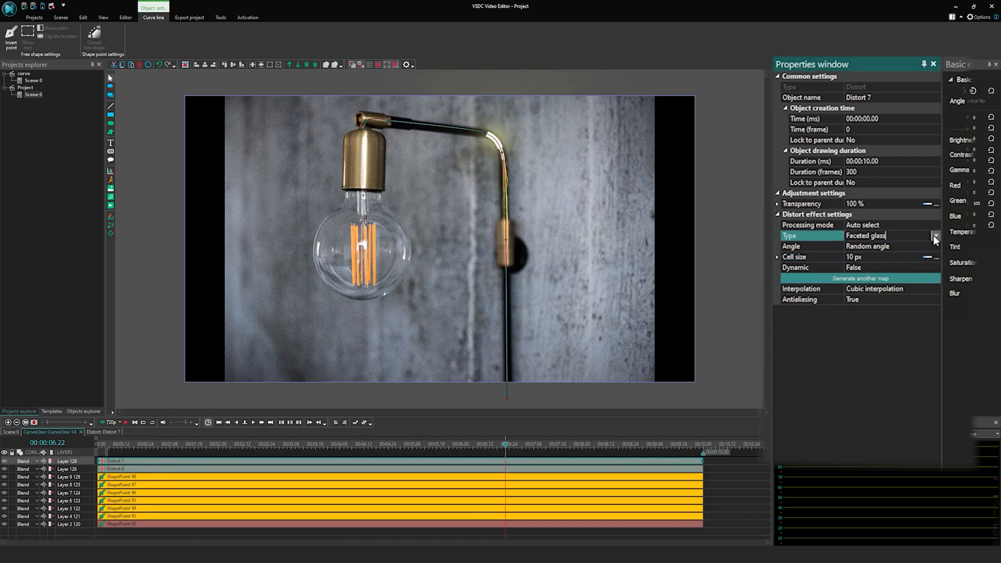
{"action": "left_click", "coordinate": [917, 237]}
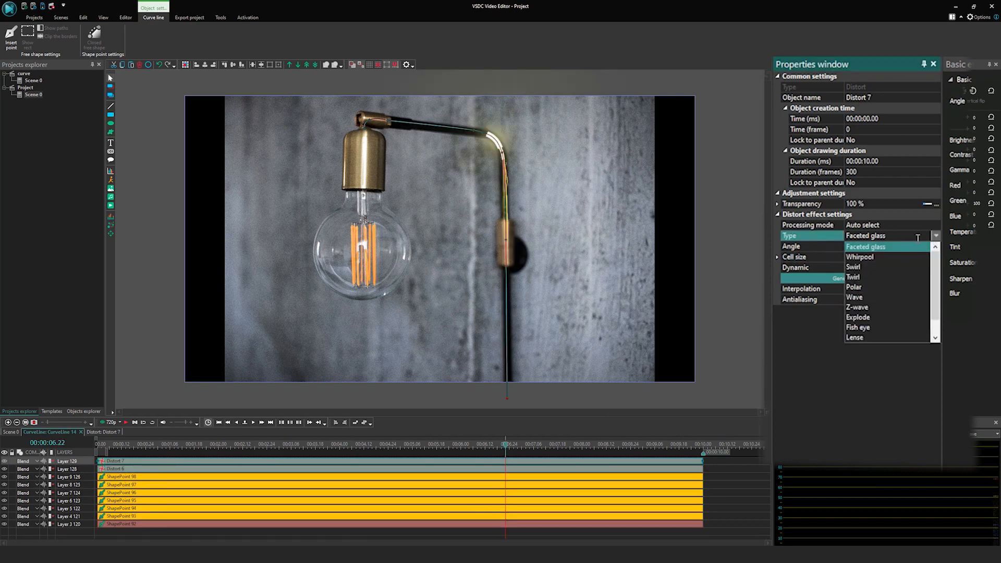
{"action": "left_click", "coordinate": [859, 276]}
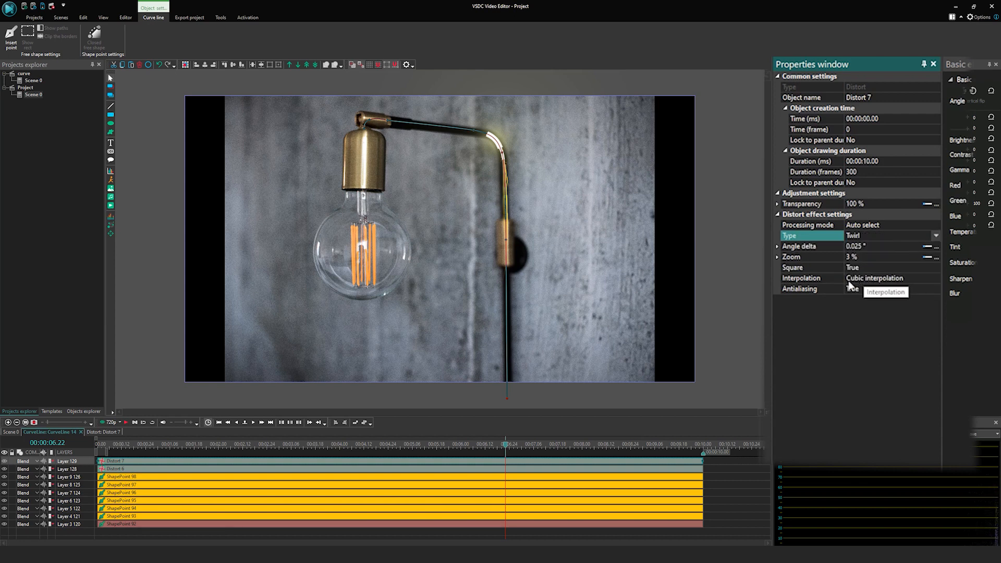
Step: Set the Twirl effect's angle delta to 0.04° and its zoom to 4 %, and preview the animation
{"action": "left_click", "coordinate": [861, 246]}
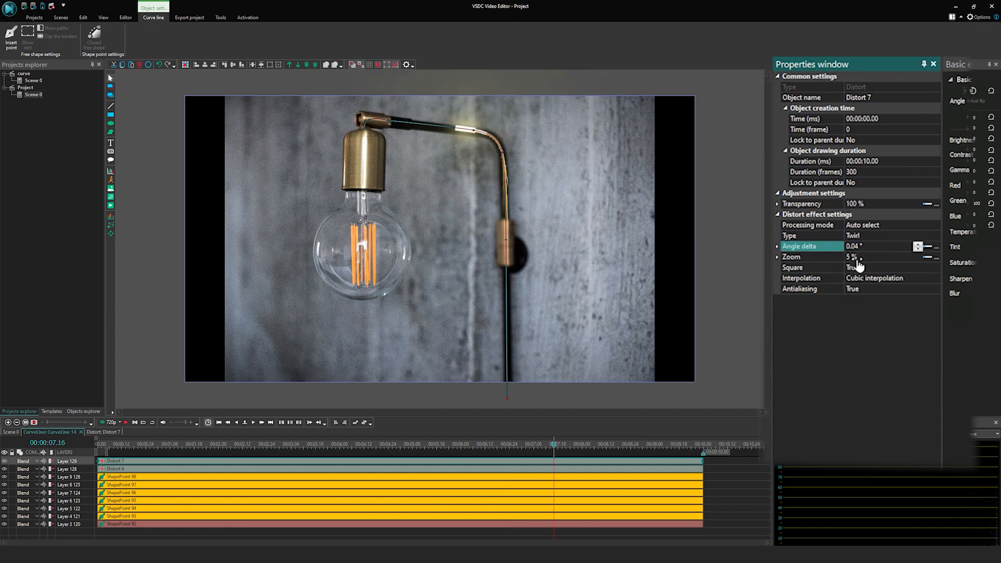
{"action": "key", "text": "space"}
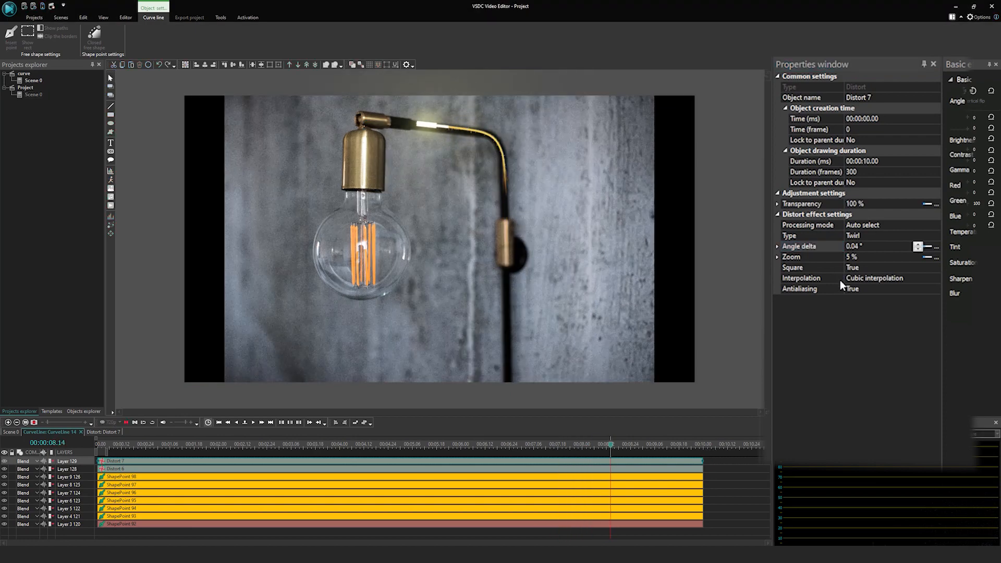
{"action": "key", "text": "space"}
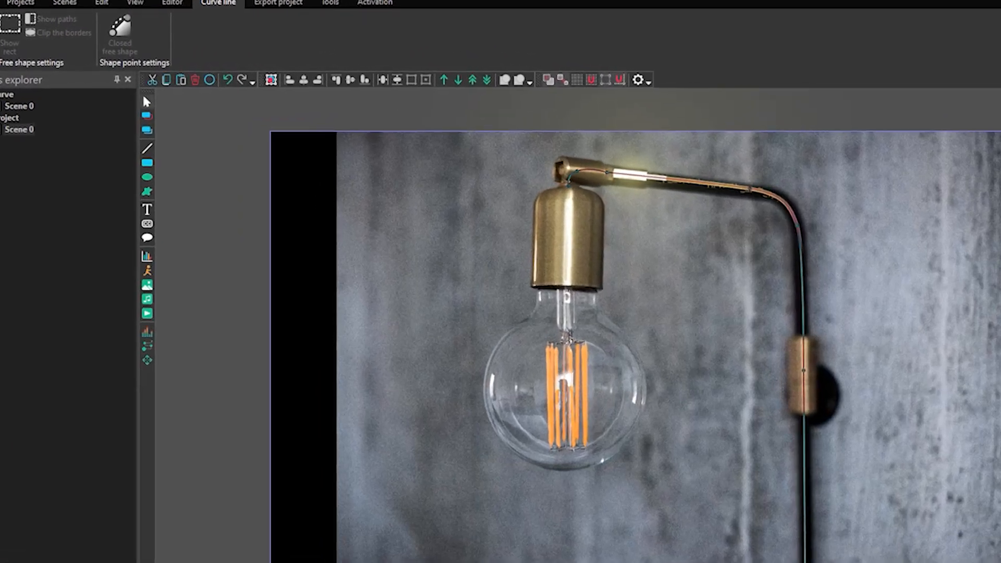
Step: Add a Gaussian blur effect inside CurveLine 14 and set its blur levels to 3
{"action": "left_click", "coordinate": [60, 33]}
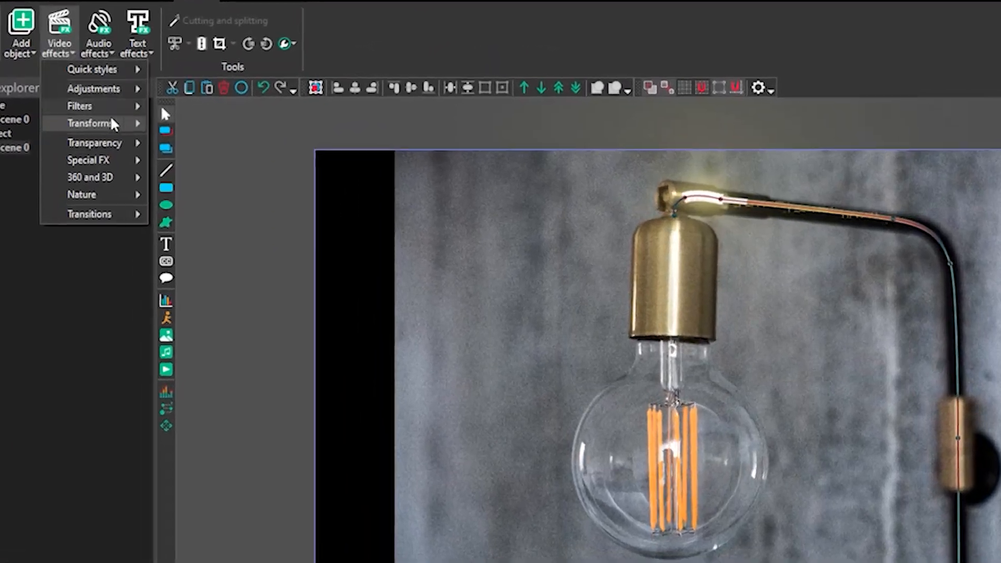
{"action": "mouse_move", "coordinate": [115, 94]}
{"action": "left_click", "coordinate": [161, 124]}
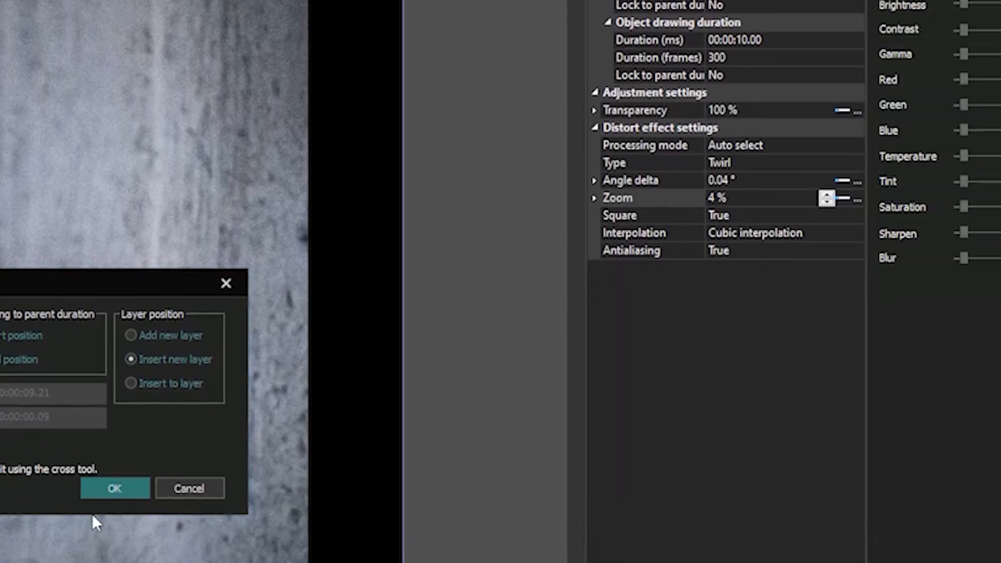
{"action": "left_click", "coordinate": [114, 487]}
{"action": "left_click_drag", "start_coordinate": [708, 169], "coordinate": [539, 183]}
{"action": "type", "text": "3"}
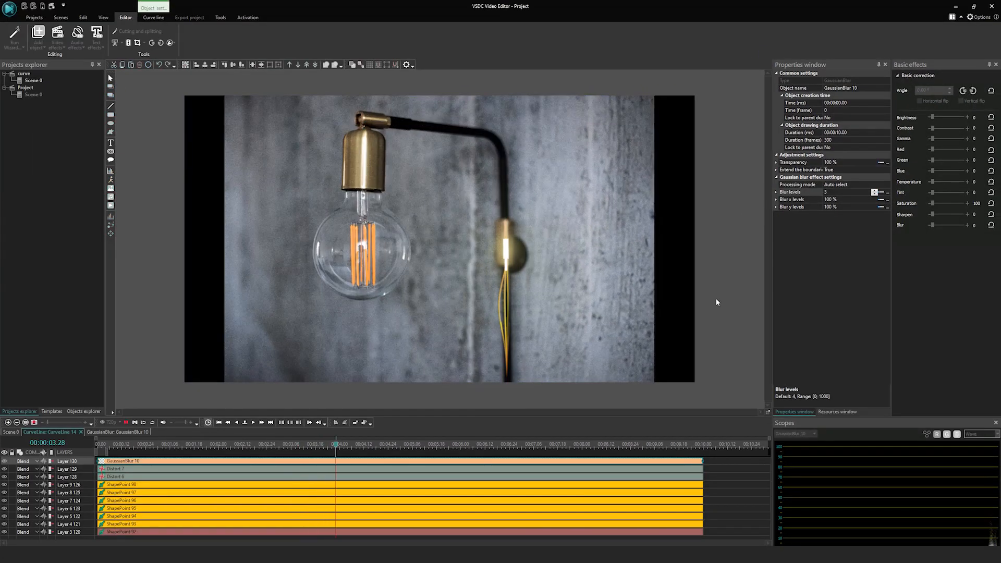
Step: Duplicate CurveLine 14 in the scene and switch the copy's pen to Gradient
{"action": "left_click", "coordinate": [136, 463]}
{"action": "key", "text": "ctrl+v"}
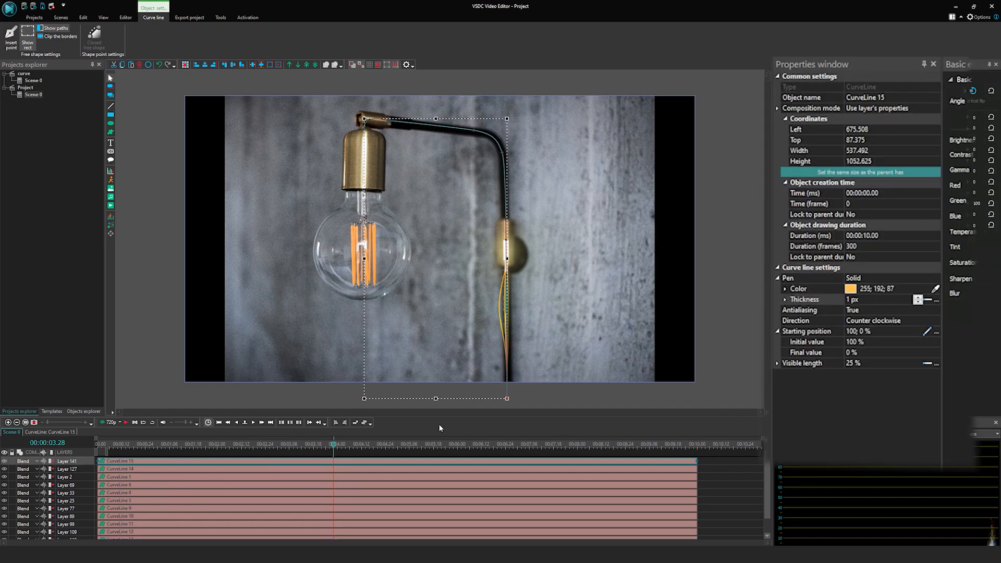
{"action": "left_click", "coordinate": [886, 278]}
{"action": "left_click", "coordinate": [884, 296]}
Step: Change the gradient colors of CurveLine 15, picking a new color for the end stop
{"action": "left_click", "coordinate": [865, 320]}
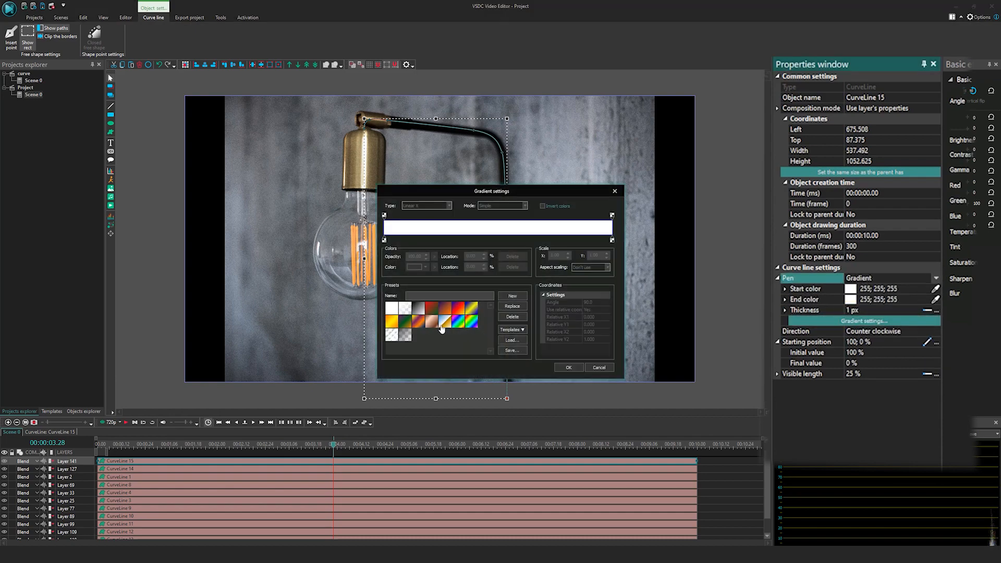
{"action": "double_click", "coordinate": [394, 327]}
{"action": "left_click", "coordinate": [550, 235]}
{"action": "double_click", "coordinate": [612, 240]}
{"action": "left_click", "coordinate": [475, 284]}
{"action": "left_click", "coordinate": [550, 236]}
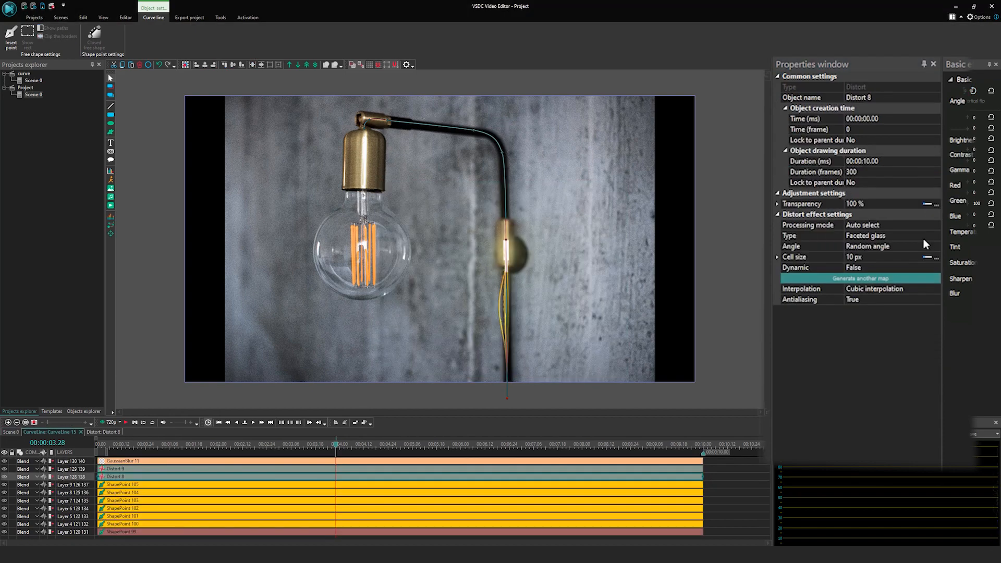
Step: In CurveLine 15, change the Faceted glass Distort to Explode with a 5 px shift size and set the Twirl angle delta to -0.04°
{"action": "left_click", "coordinate": [930, 237]}
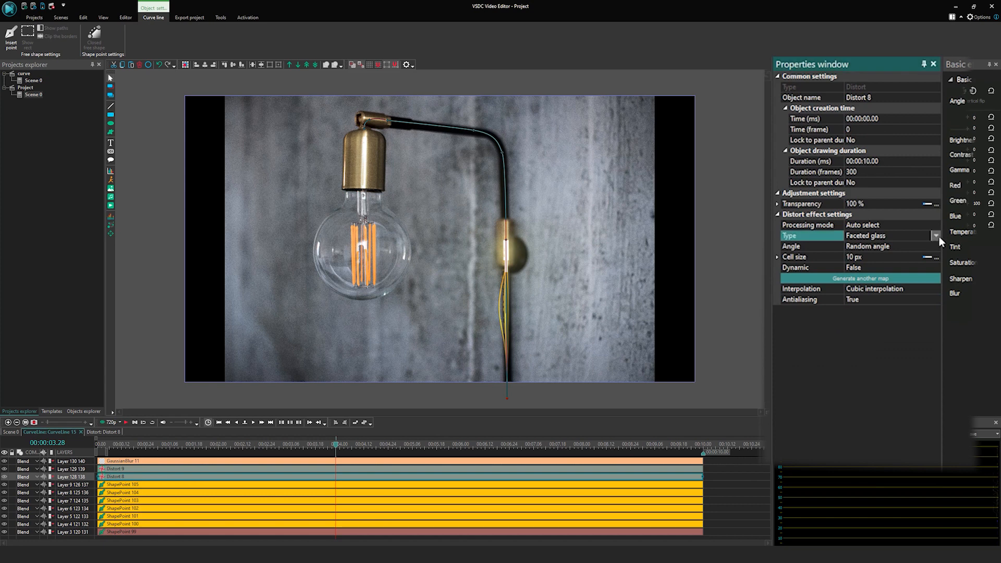
{"action": "left_click", "coordinate": [936, 237]}
{"action": "left_click", "coordinate": [867, 319]}
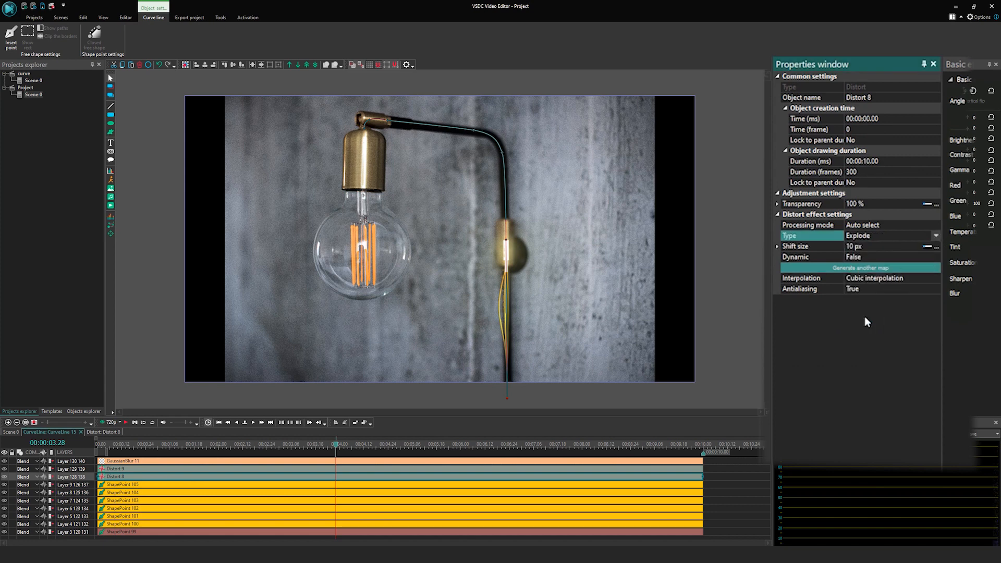
{"action": "left_click", "coordinate": [848, 246]}
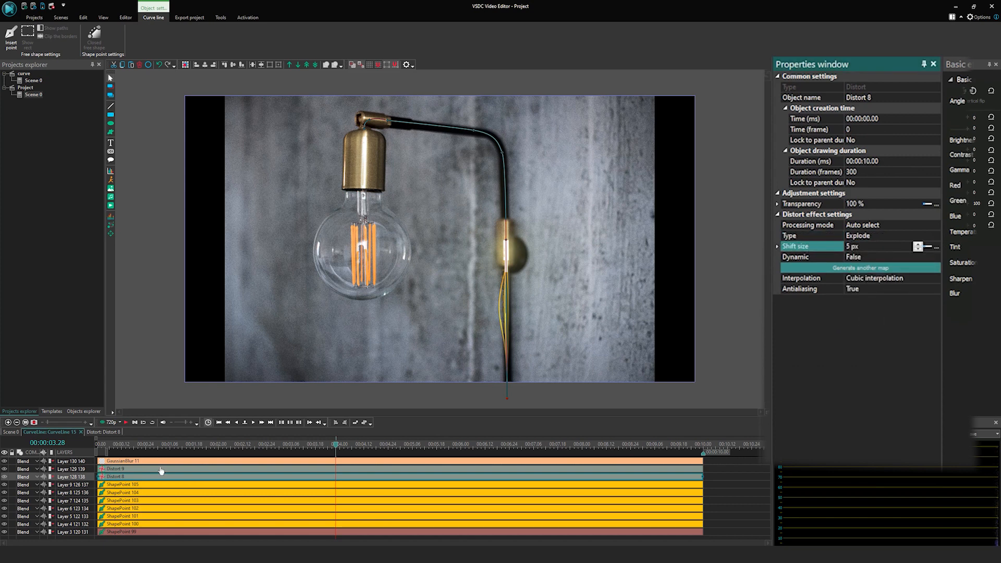
{"action": "left_click", "coordinate": [161, 470]}
{"action": "left_click", "coordinate": [863, 245]}
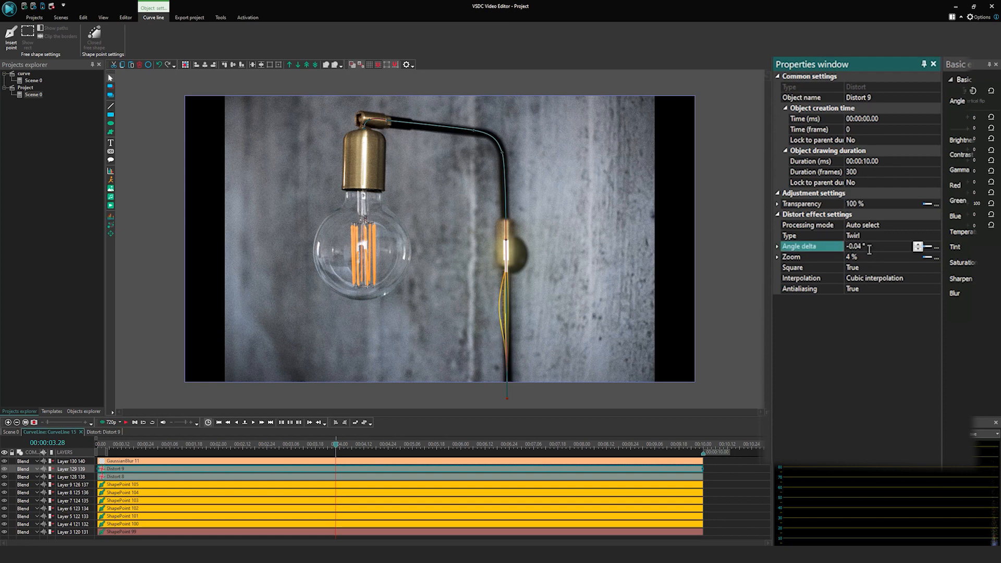
Step: Set the Twirl distort's angle delta to -0.08° and its zoom to 5% in CurveLine 15
{"action": "key", "text": "Return"}
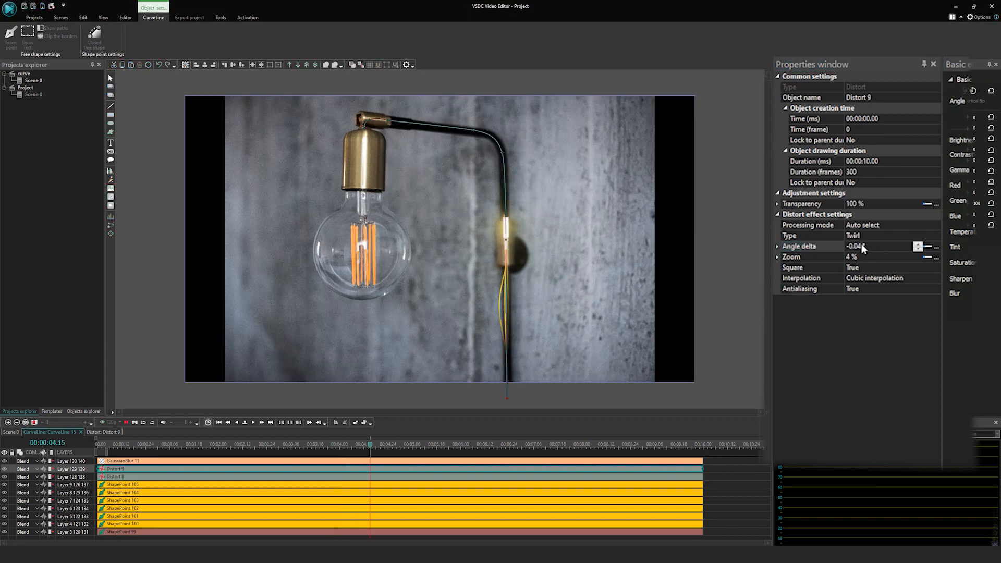
{"action": "left_click", "coordinate": [861, 243]}
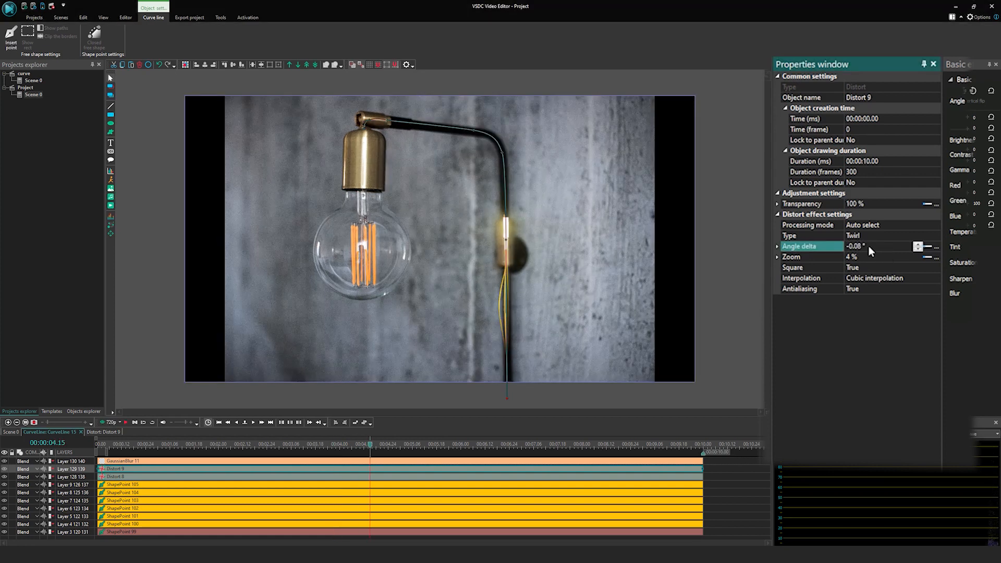
{"action": "left_click", "coordinate": [852, 257]}
{"action": "type", "text": "5"}
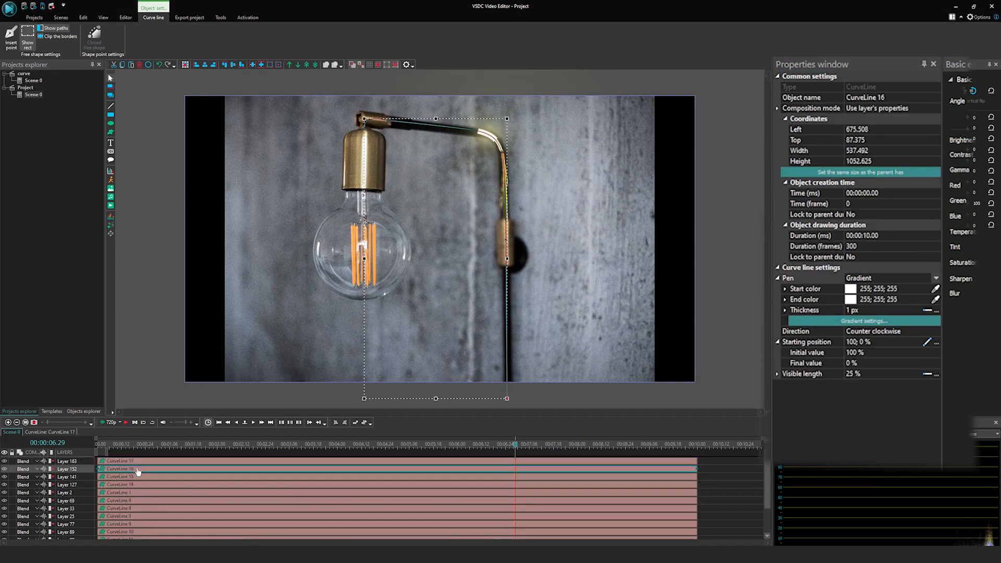
Step: In CurveLine 16, change the Explode distort to Polar: angle 1.1°, max radius 2 px, CW delta 10.3°, width 113 px, CCW delta 20.5°
{"action": "double_click", "coordinate": [138, 471]}
{"action": "left_click", "coordinate": [139, 476]}
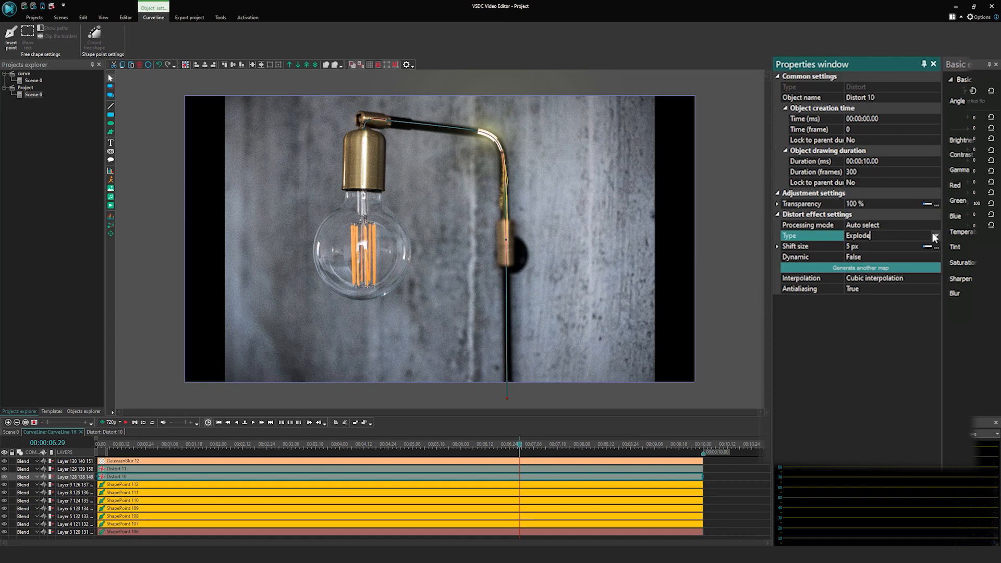
{"action": "left_click", "coordinate": [935, 237]}
{"action": "left_click", "coordinate": [860, 267]}
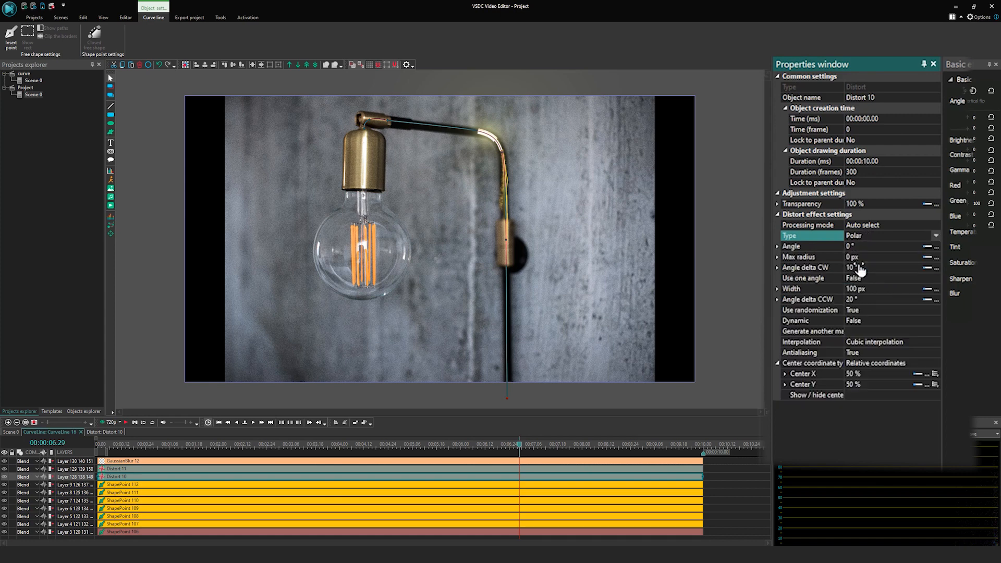
{"action": "left_click", "coordinate": [877, 289]}
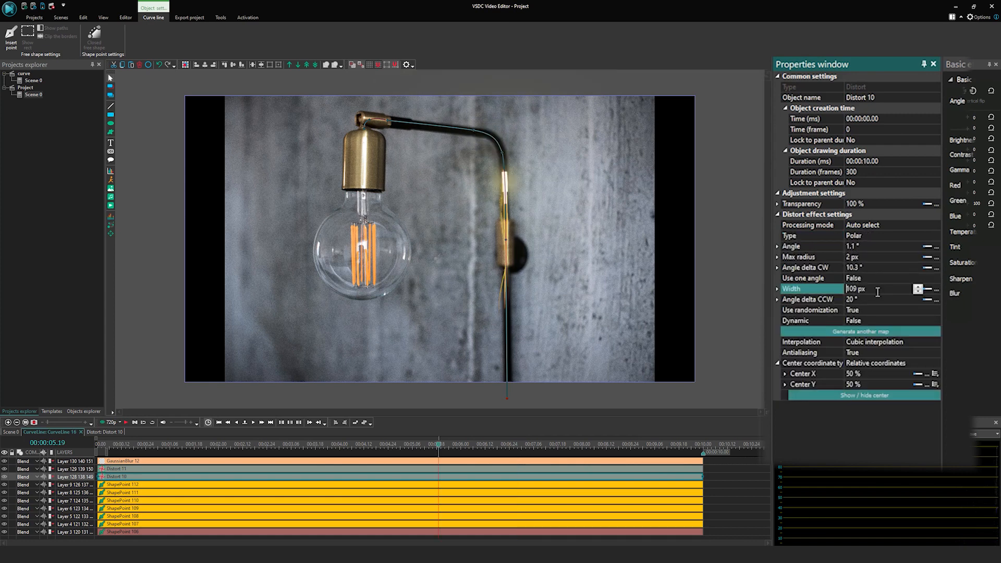
{"action": "left_click", "coordinate": [874, 299]}
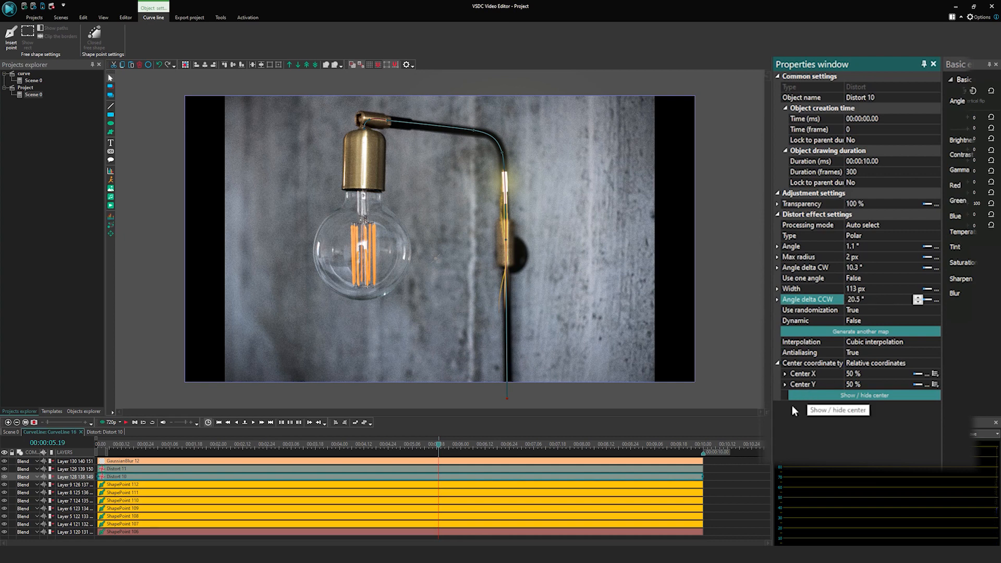
{"action": "left_click", "coordinate": [496, 449]}
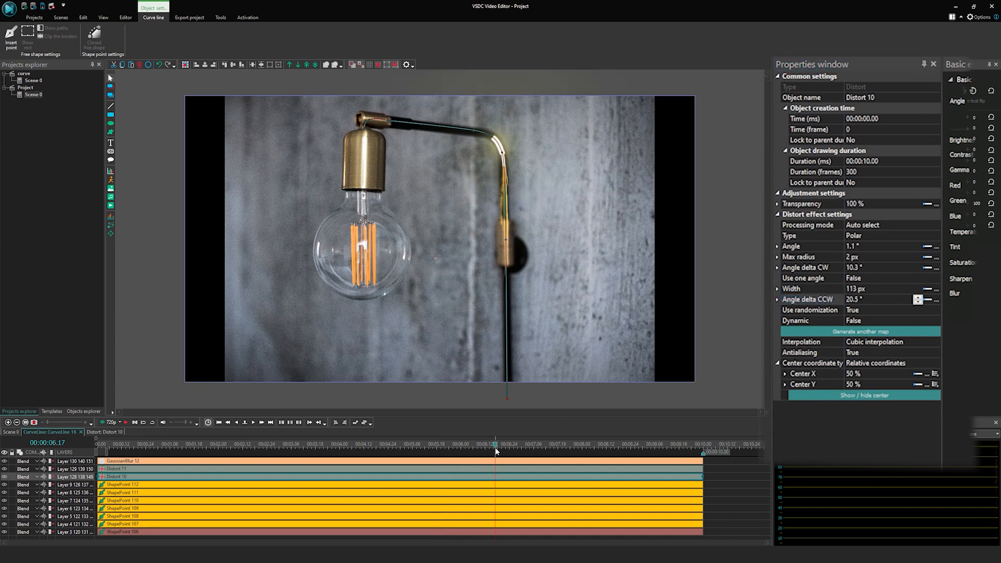
Step: Set the Twirl angle delta to 0.08° and the Gaussian blur levels to 3 in CurveLine 16
{"action": "left_click", "coordinate": [244, 466]}
{"action": "left_click", "coordinate": [869, 255]}
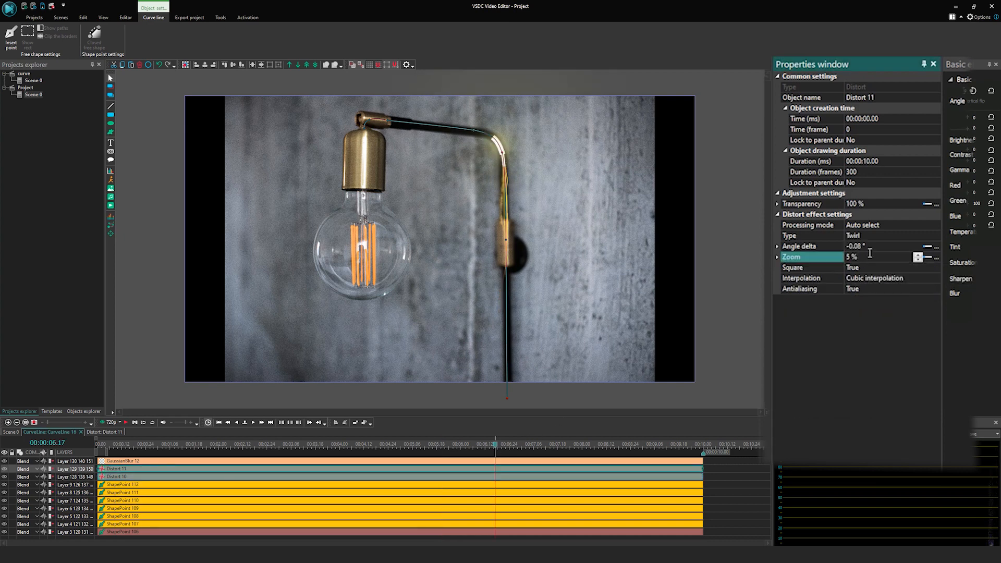
{"action": "left_click", "coordinate": [856, 246]}
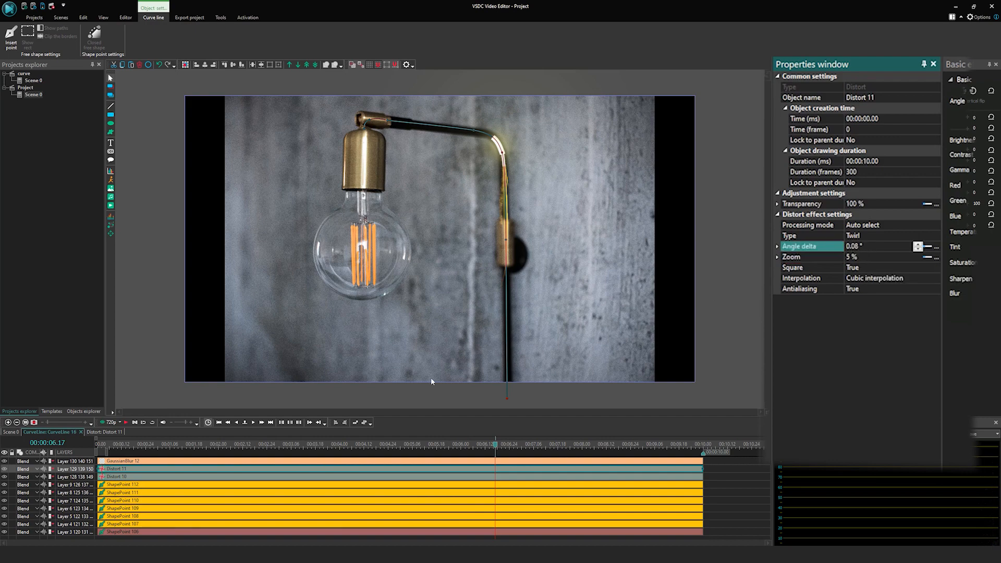
{"action": "left_click", "coordinate": [230, 461]}
{"action": "left_click", "coordinate": [856, 247]}
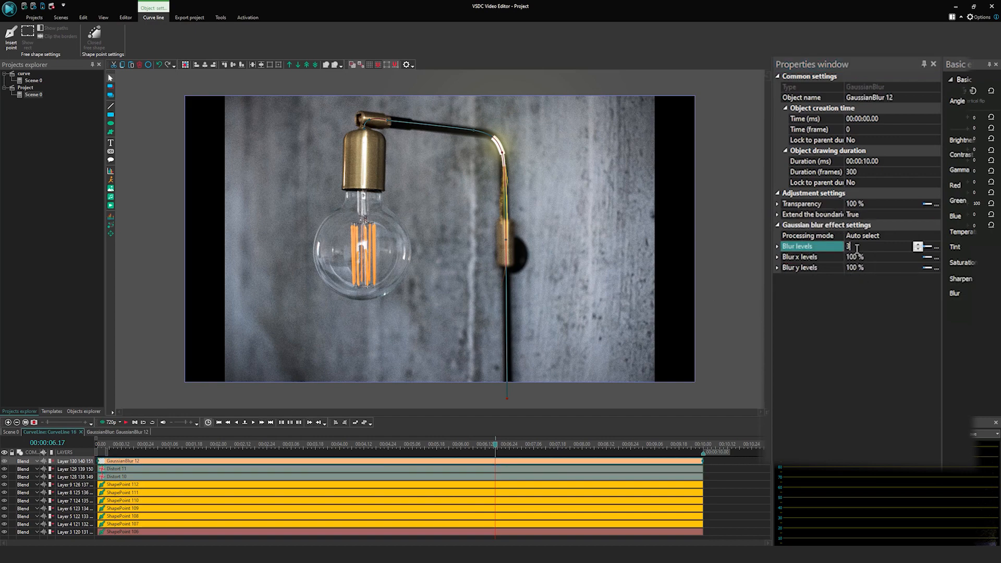
Step: Duplicate CurveLine 16 in the scene and set the copy's Twirl angle delta to 0.1° and zoom to 6%
{"action": "left_click", "coordinate": [23, 432]}
{"action": "left_click", "coordinate": [142, 462]}
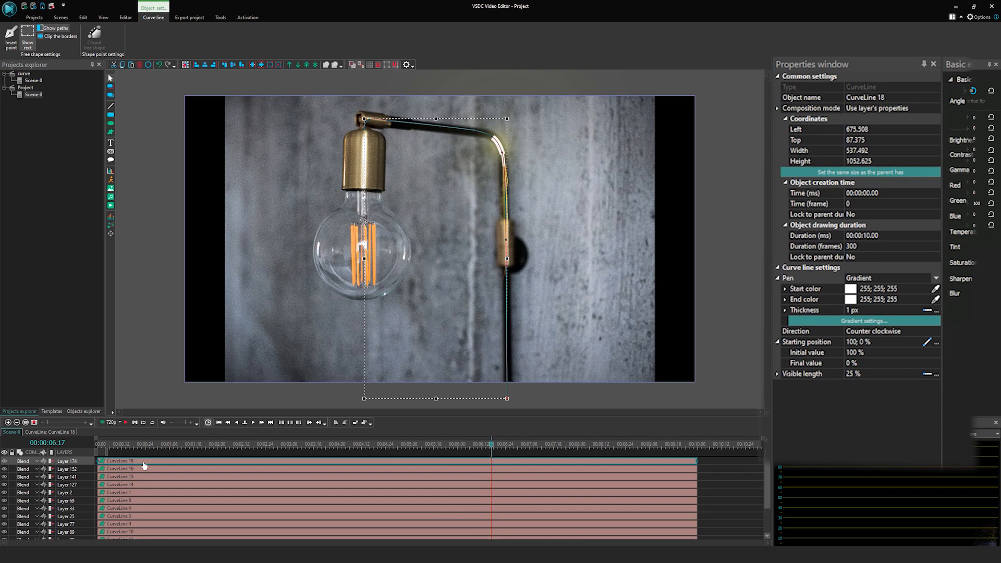
{"action": "double_click", "coordinate": [148, 465]}
{"action": "left_click", "coordinate": [138, 461]}
{"action": "left_click", "coordinate": [793, 247]}
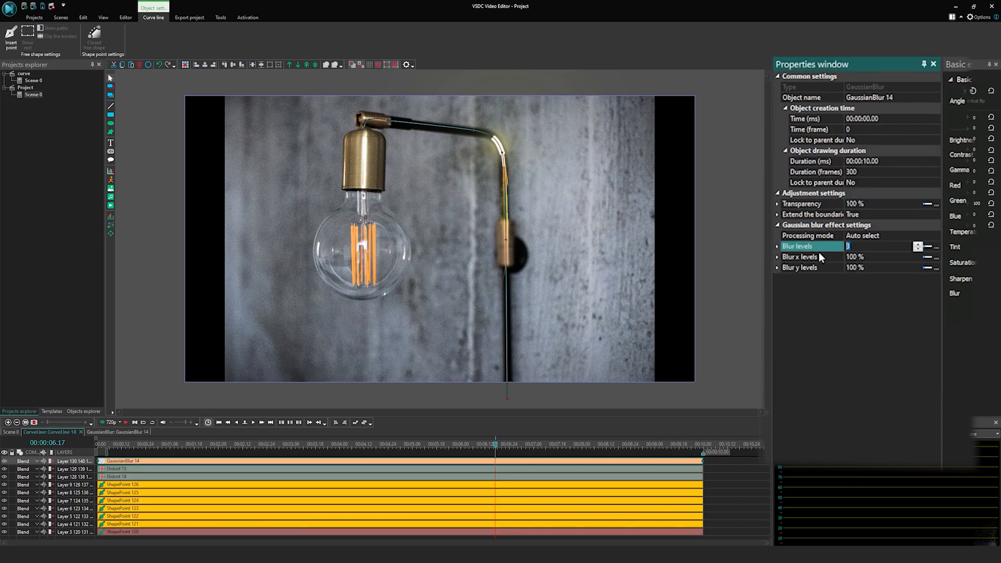
{"action": "left_click", "coordinate": [554, 469]}
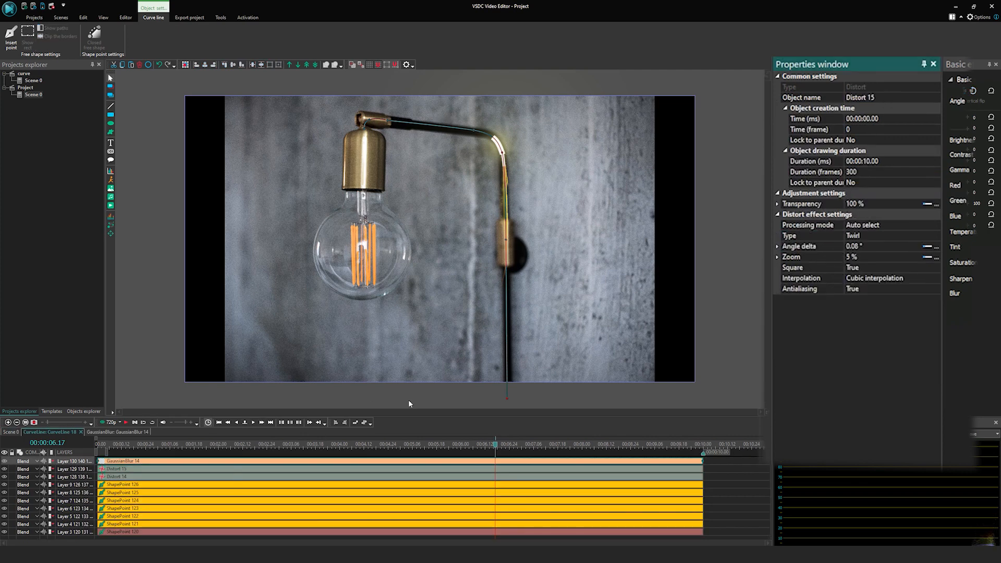
{"action": "left_click", "coordinate": [840, 261]}
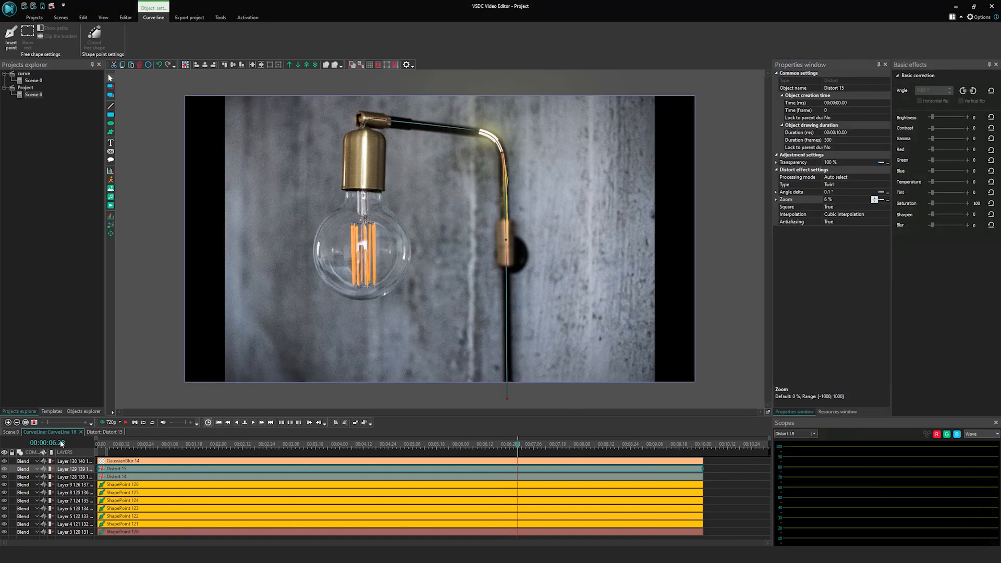
Step: Return to the scene, open the lamp image for editing and add a Lens flare effect from the start of the scene
{"action": "left_click", "coordinate": [10, 432]}
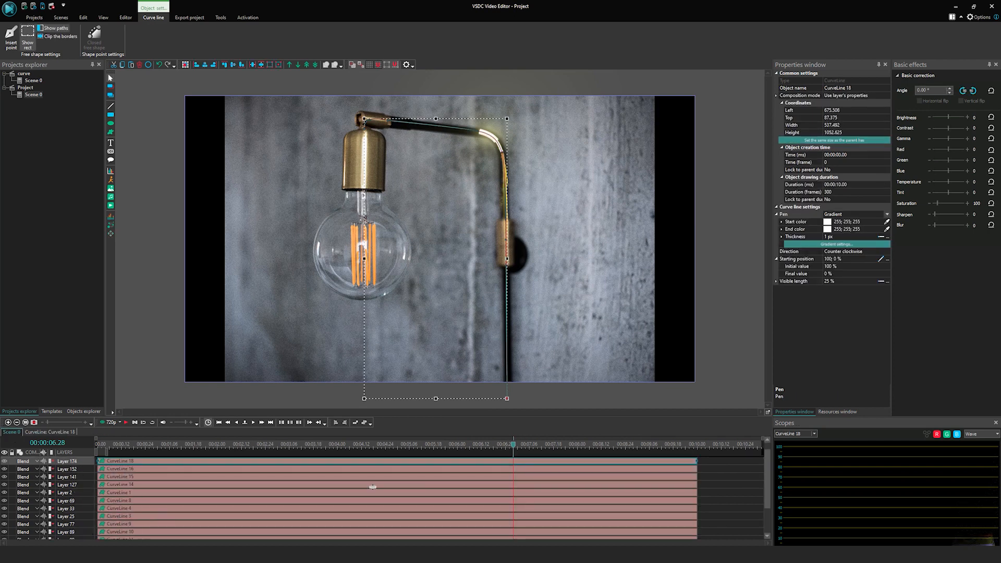
{"action": "scroll", "coordinate": [663, 536], "scroll_direction": "down", "scroll_amount": 2}
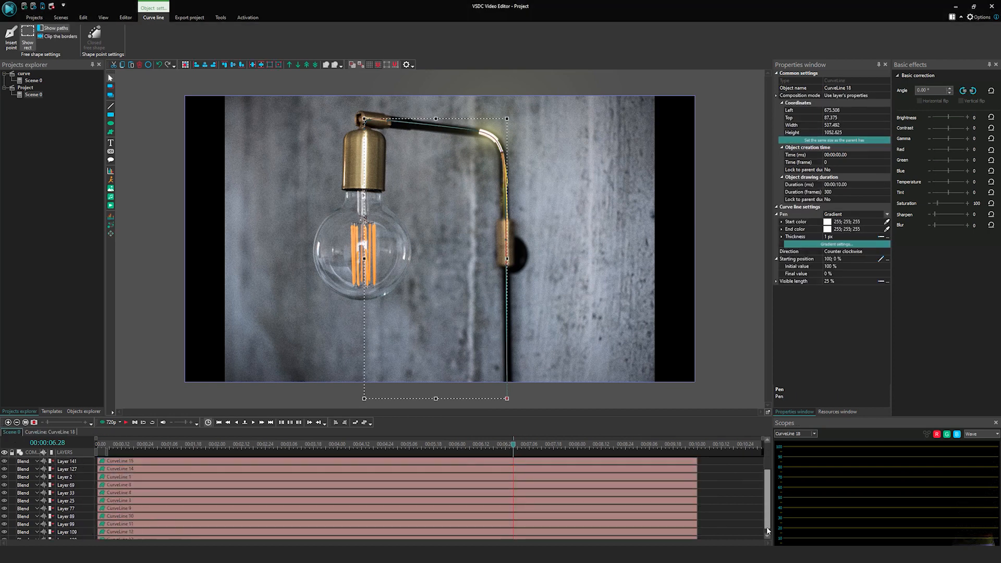
{"action": "double_click", "coordinate": [662, 533]}
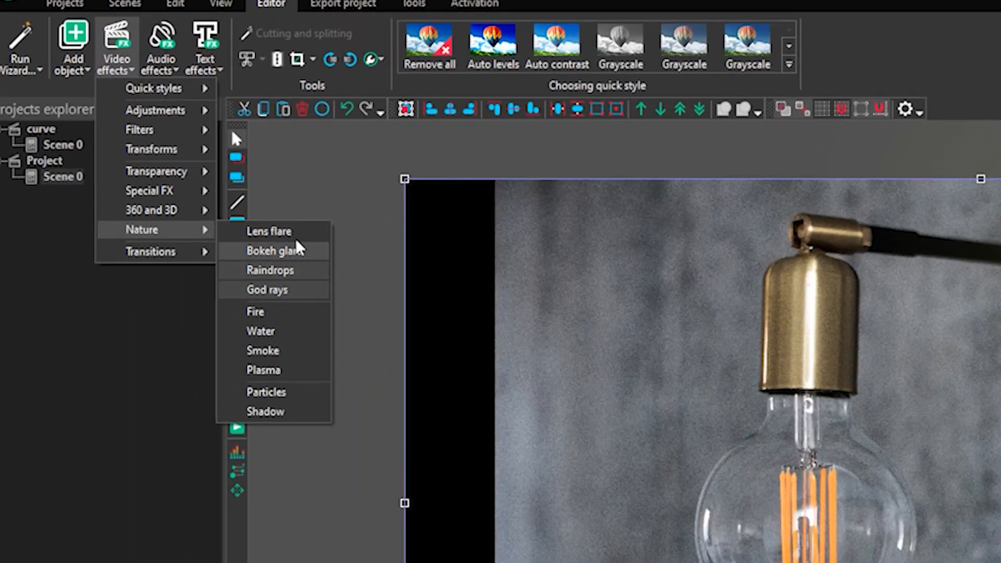
{"action": "left_click", "coordinate": [250, 184]}
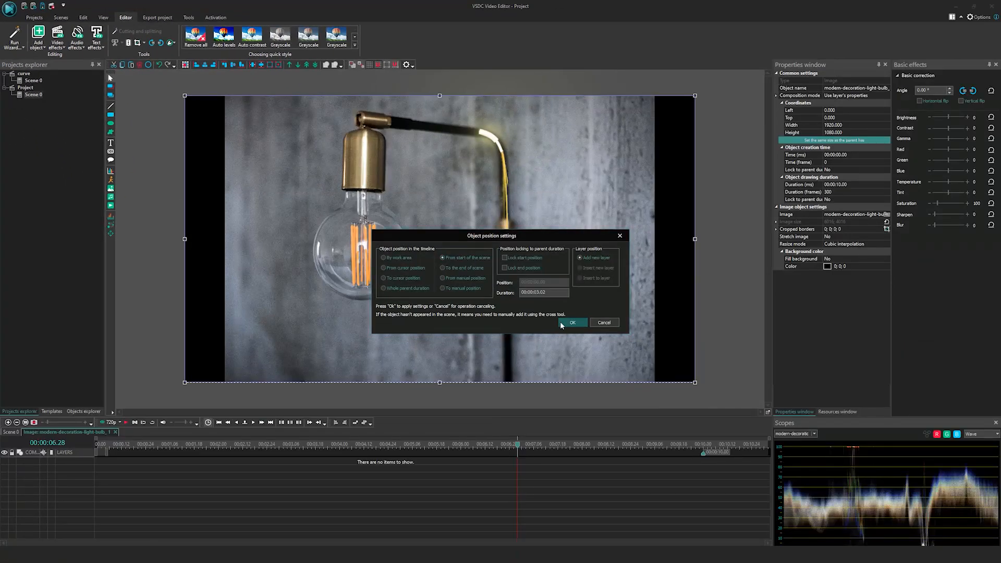
{"action": "left_click", "coordinate": [574, 320]}
Step: Set the lens flare's intensity to 20% and its light source power to 25%
{"action": "left_click", "coordinate": [840, 266]}
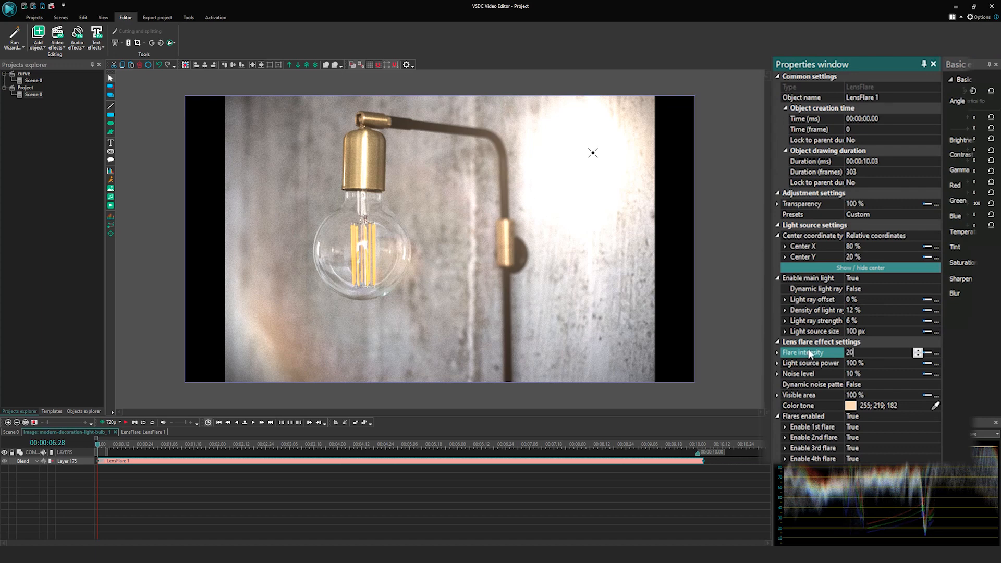
{"action": "left_click", "coordinate": [880, 362]}
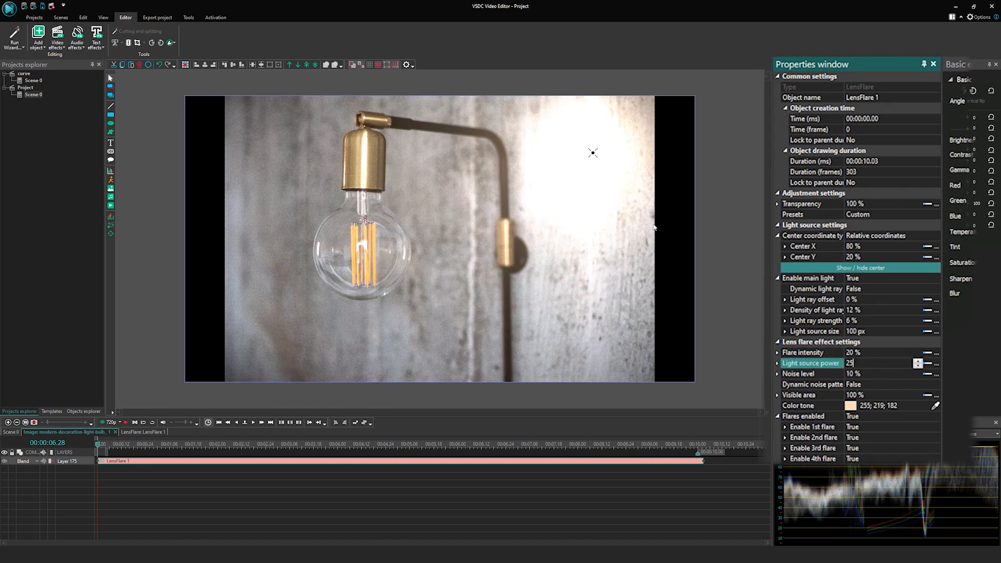
{"action": "key", "text": "Return"}
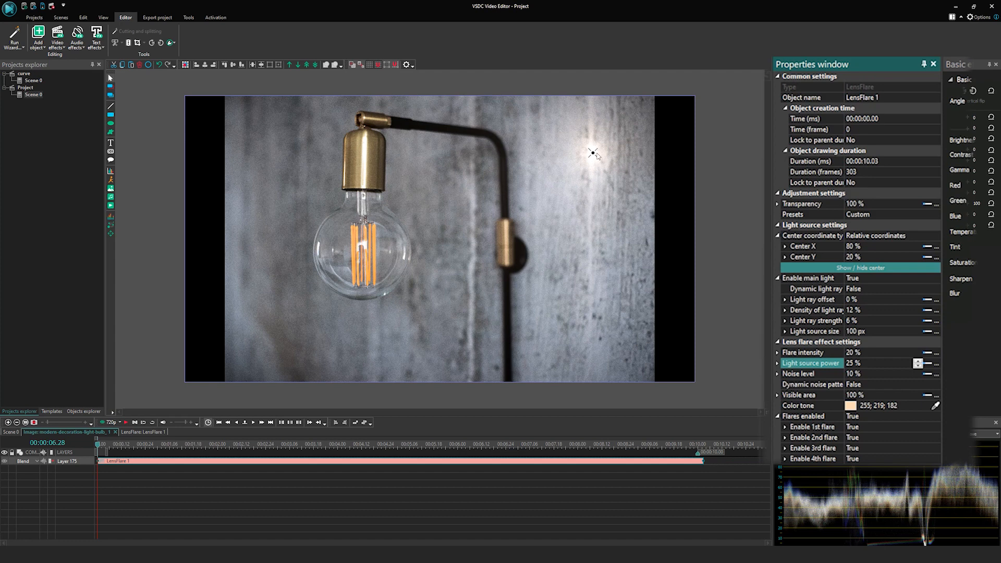
Step: Open the flare's Center X graph and place its center just below the cable's lower end, at about 63% X and 107% Y
{"action": "left_click_drag", "start_coordinate": [593, 153], "coordinate": [561, 313]}
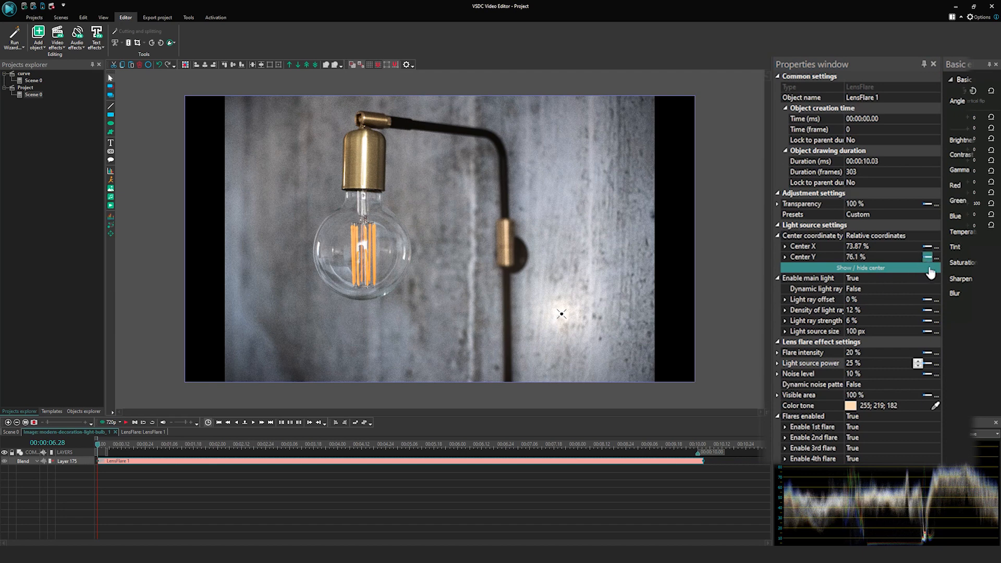
{"action": "left_click", "coordinate": [927, 247]}
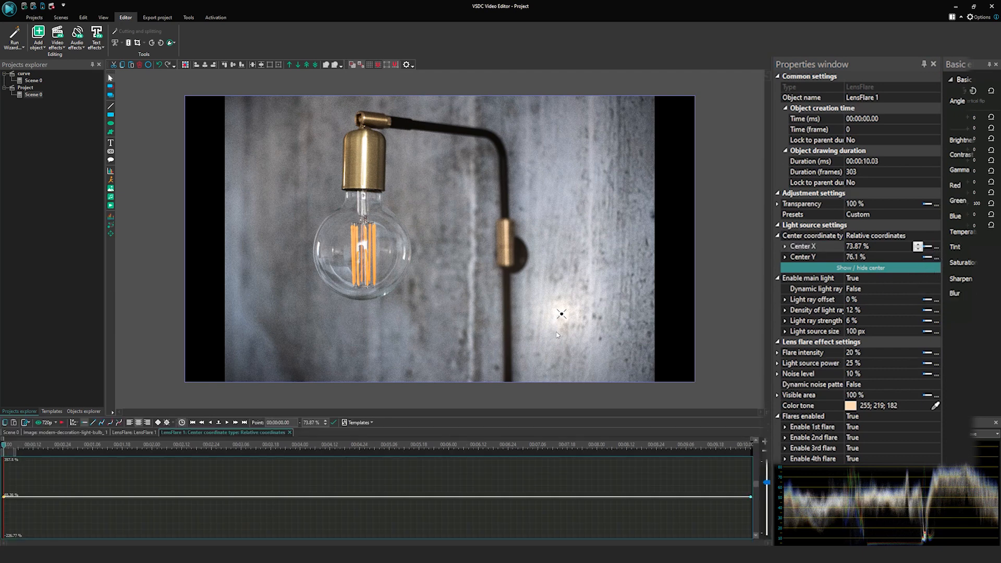
{"action": "left_click_drag", "start_coordinate": [561, 313], "coordinate": [508, 406]}
{"action": "left_click_drag", "start_coordinate": [611, 399], "coordinate": [610, 395]}
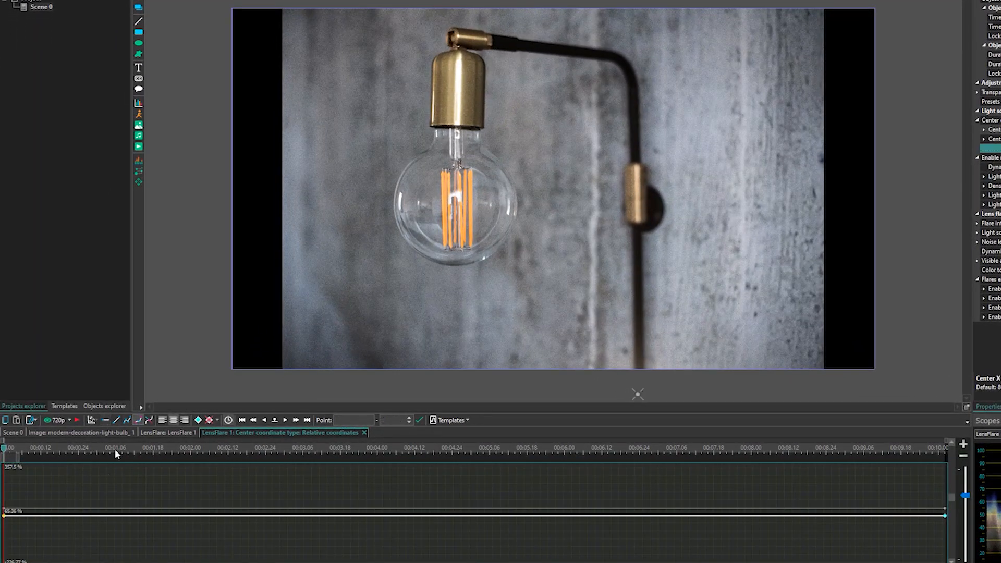
Step: Keyframe the flare center up the lower vertical cable during the first three seconds, matching the head of the glowing light
{"action": "key", "text": "space"}
{"action": "left_click_drag", "start_coordinate": [638, 377], "coordinate": [638, 369]}
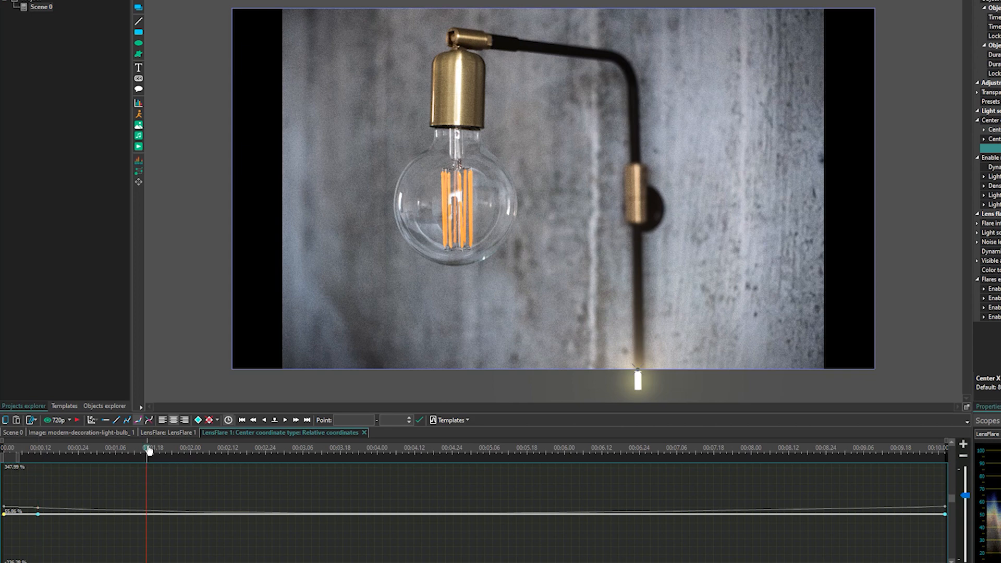
{"action": "left_click_drag", "start_coordinate": [637, 306], "coordinate": [637, 267]}
{"action": "left_click", "coordinate": [234, 449]}
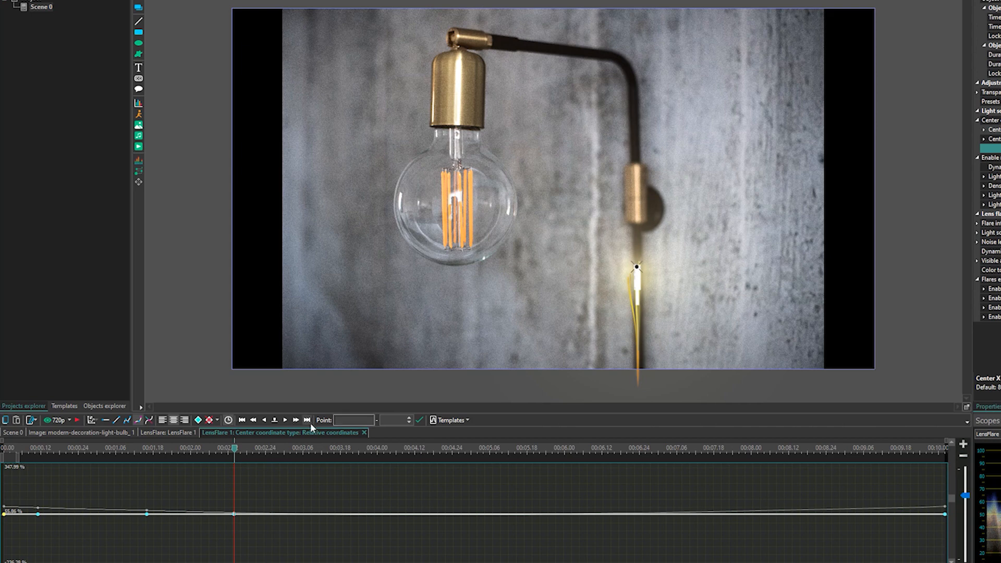
{"action": "left_click", "coordinate": [339, 447]}
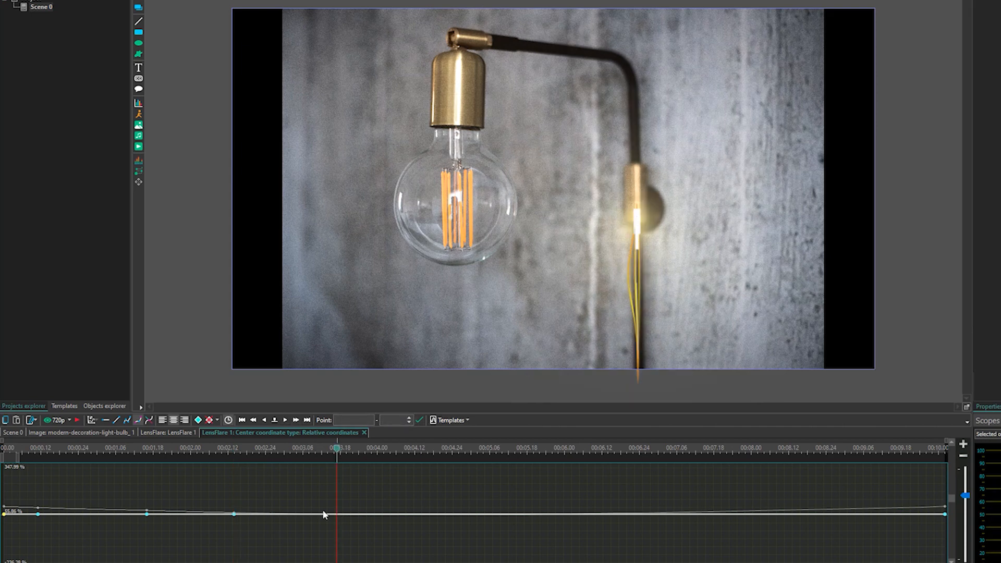
Step: Add flare center keyframes up to about nine seconds, following the glowing light around the cable's bend and along the horizontal arm
{"action": "left_click", "coordinate": [128, 433]}
{"action": "double_click", "coordinate": [372, 469]}
{"action": "left_click_drag", "start_coordinate": [637, 233], "coordinate": [525, 41]}
{"action": "left_click", "coordinate": [443, 448]}
{"action": "left_click", "coordinate": [524, 449]}
{"action": "left_click", "coordinate": [595, 448]}
{"action": "left_click", "coordinate": [661, 448]}
{"action": "left_click", "coordinate": [727, 448]}
{"action": "left_click", "coordinate": [774, 448]}
{"action": "left_click", "coordinate": [842, 448]}
{"action": "left_click_drag", "start_coordinate": [521, 78], "coordinate": [498, 38]}
Step: Add two more flare center keyframes before ten seconds, moving the flare over the arm's brass end onto the lamp socket
{"action": "left_click", "coordinate": [888, 449]}
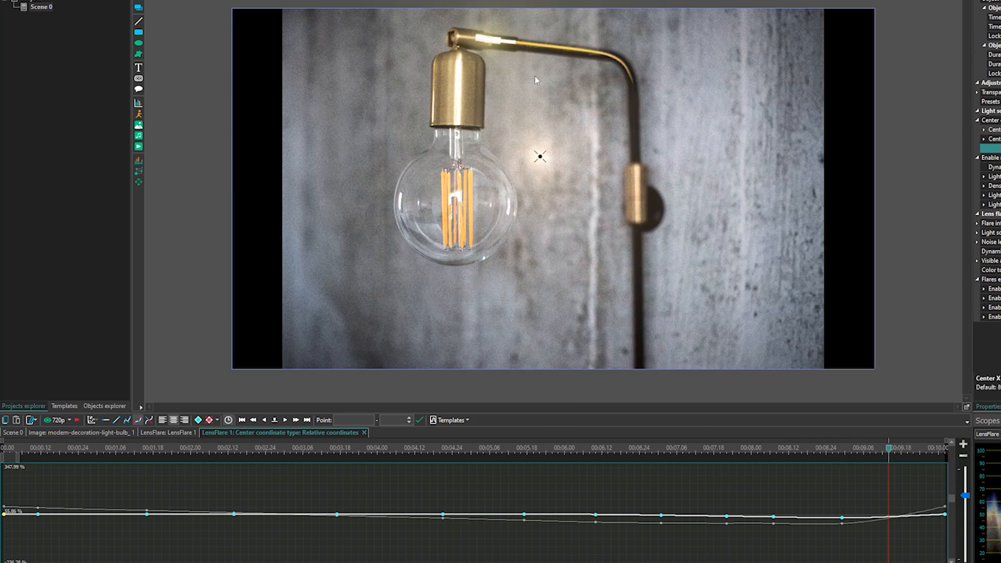
{"action": "left_click_drag", "start_coordinate": [538, 151], "coordinate": [475, 37]}
{"action": "left_click", "coordinate": [923, 449]}
{"action": "left_click_drag", "start_coordinate": [556, 219], "coordinate": [457, 46]}
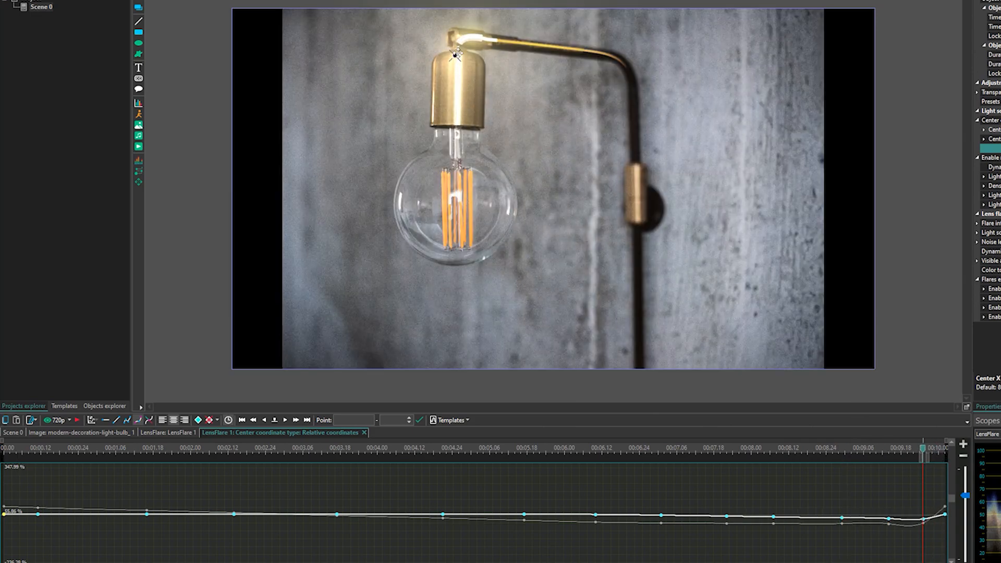
Step: Keep the flare center at the lamp socket through the end of the animation and preview the flare's motion
{"action": "left_click_drag", "start_coordinate": [923, 448], "coordinate": [873, 449]}
{"action": "left_click", "coordinate": [127, 421]}
{"action": "left_click_drag", "start_coordinate": [923, 519], "coordinate": [944, 519]}
{"action": "left_click", "coordinate": [32, 448]}
{"action": "left_click", "coordinate": [77, 420]}
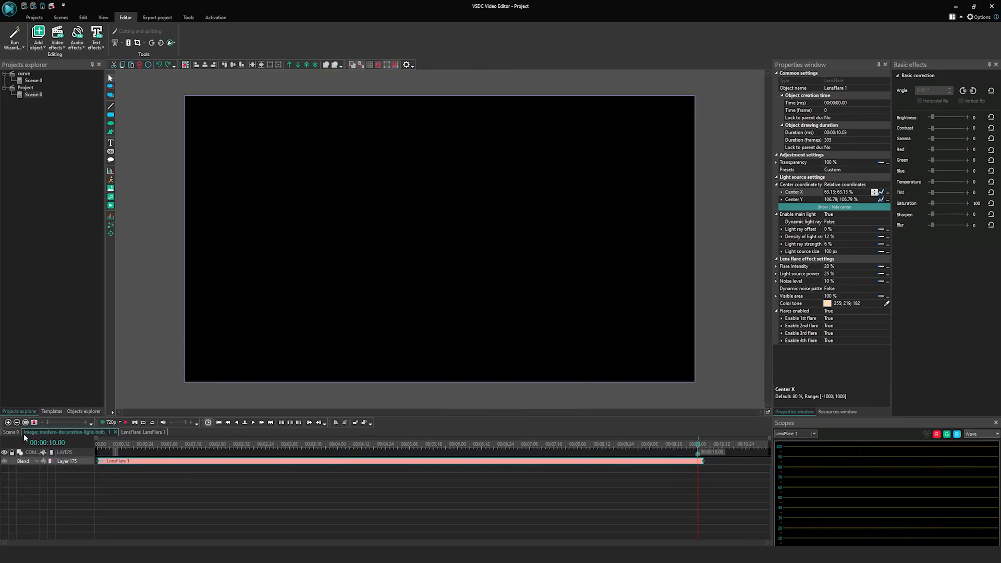
Step: Return to the scene and set the lamp image's drawing duration to 00:00:20.00
{"action": "left_click", "coordinate": [24, 432]}
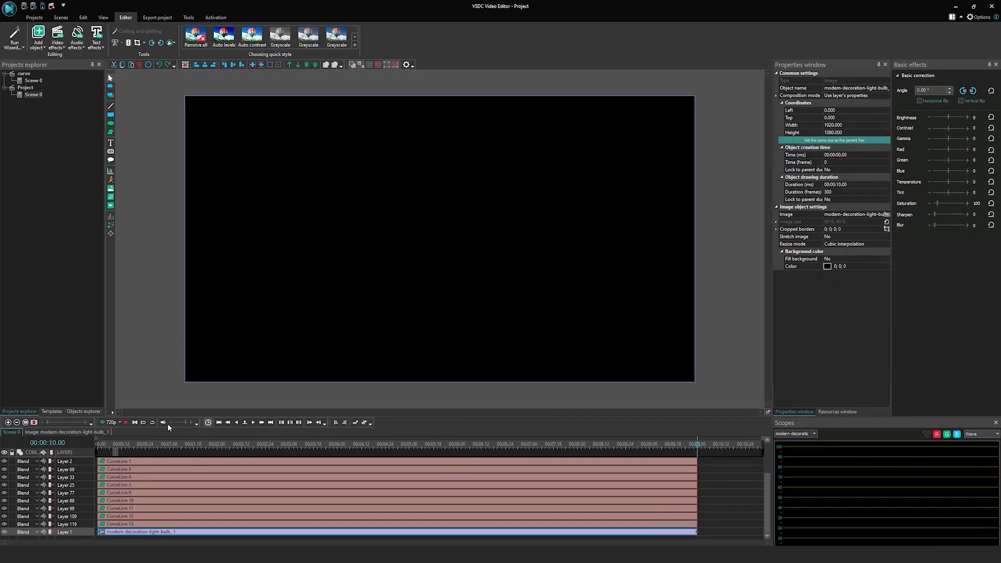
{"action": "left_click", "coordinate": [838, 185]}
{"action": "type", "text": "2"}
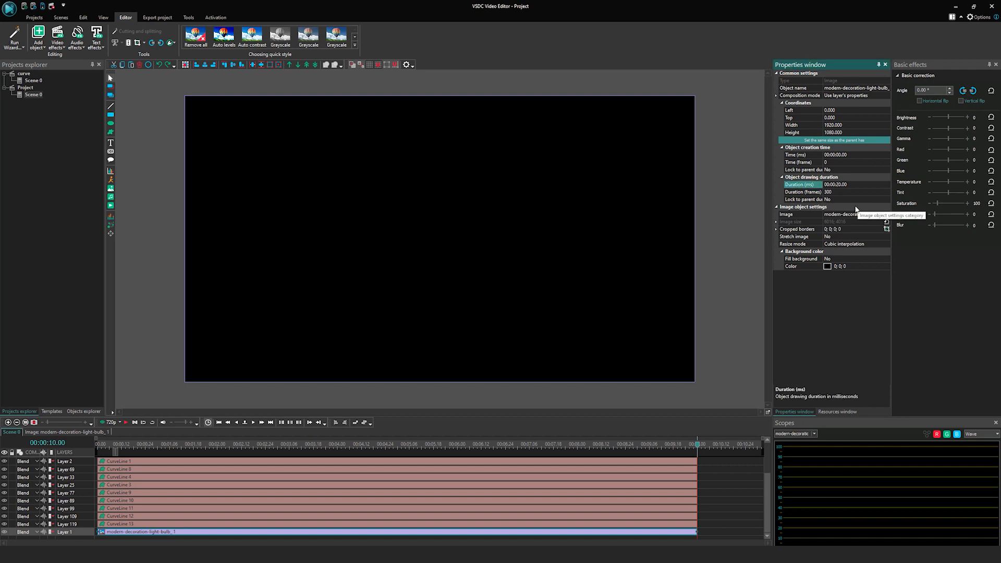
{"action": "key", "text": "Return"}
Step: Select all the curve lines in the scene and preview the glow reaching the lamp socket around ten seconds
{"action": "left_click", "coordinate": [375, 524]}
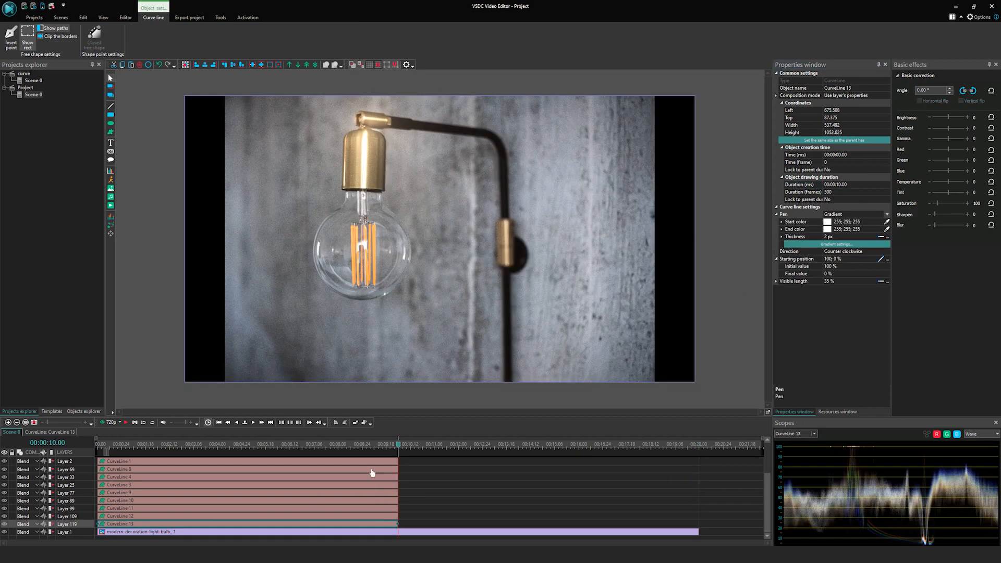
{"action": "left_click", "coordinate": [374, 464], "text": "ctrl"}
{"action": "left_click", "coordinate": [393, 445]}
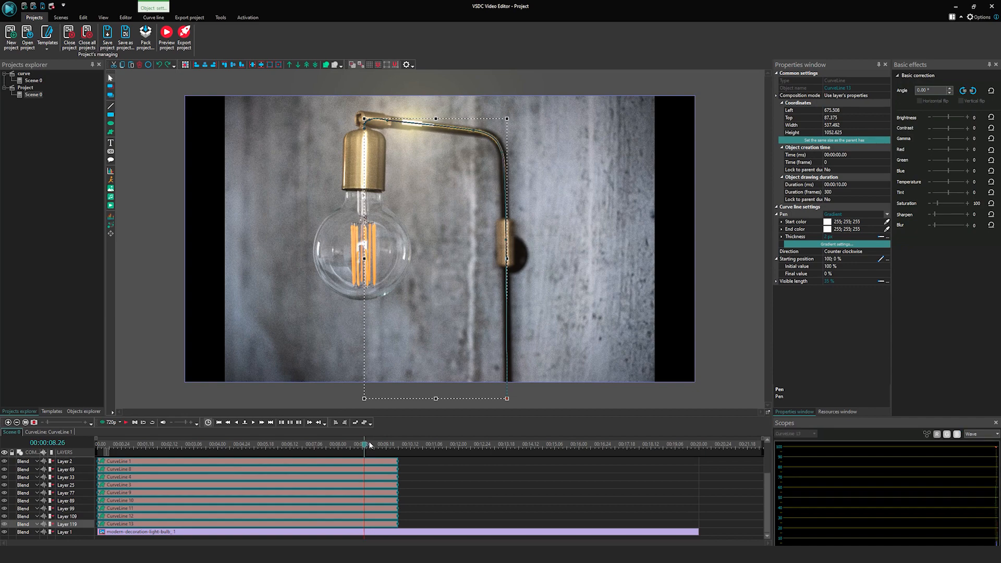
{"action": "left_click_drag", "start_coordinate": [392, 447], "coordinate": [421, 462]}
{"action": "left_click", "coordinate": [392, 443]}
{"action": "key", "text": "space"}
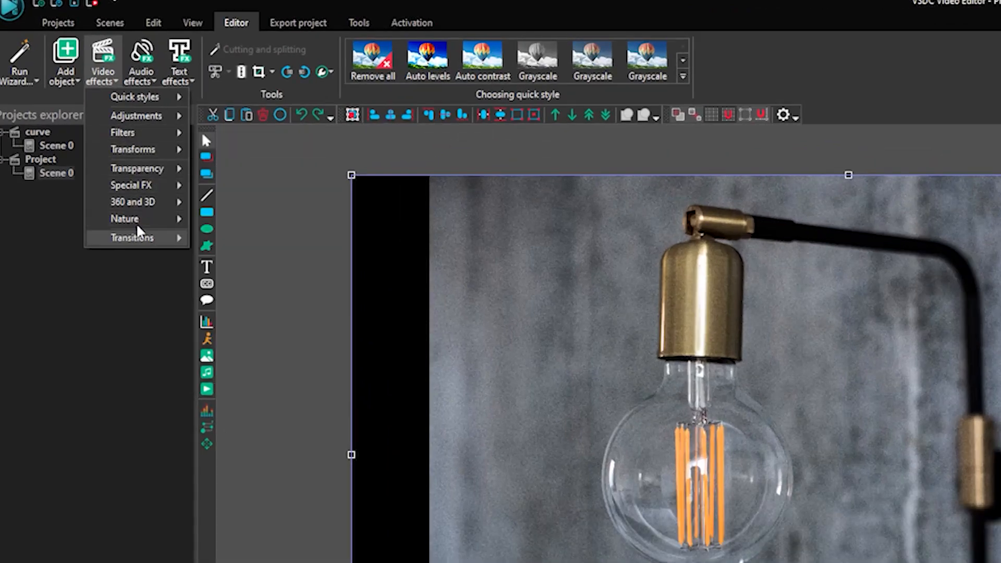
Step: Add a second Lens flare to the lamp image from the cursor position and place its center on the bulb's filament
{"action": "mouse_move", "coordinate": [140, 220]}
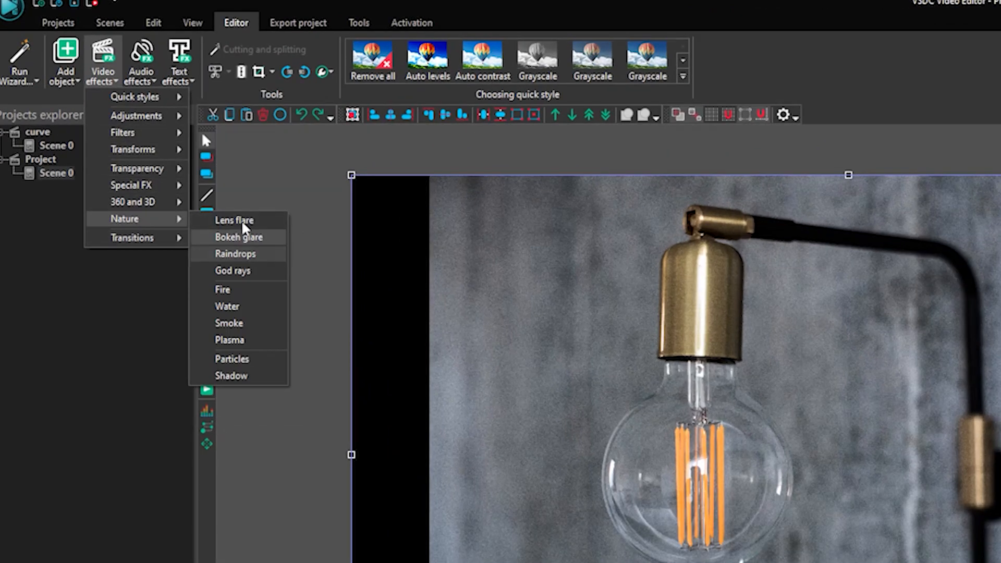
{"action": "left_click", "coordinate": [237, 221]}
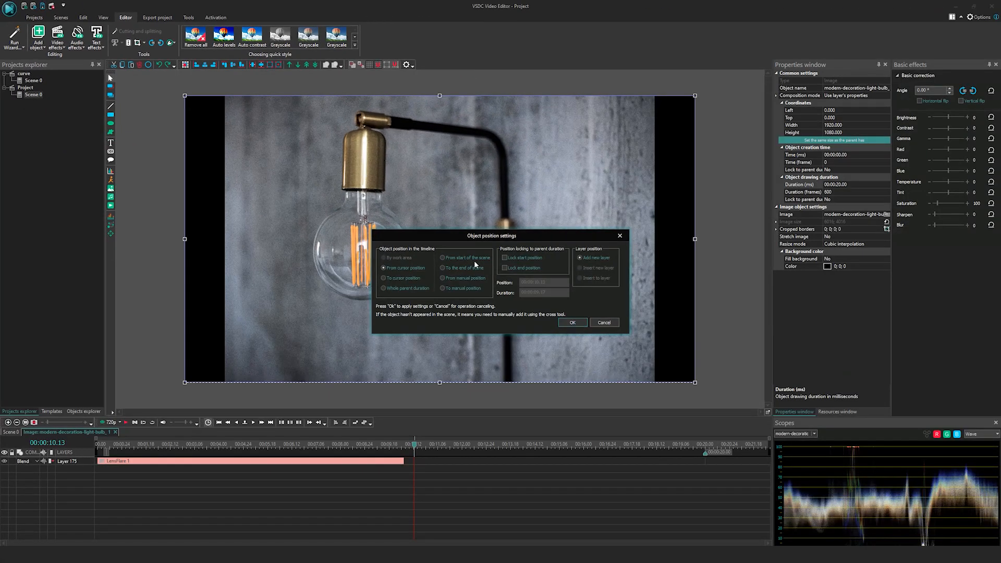
{"action": "left_click", "coordinate": [572, 323]}
{"action": "left_click_drag", "start_coordinate": [507, 383], "coordinate": [367, 248]}
Step: Make the second flare's light source power grow from 0% to 80% and preview the bulb lighting up
{"action": "left_click", "coordinate": [776, 274]}
{"action": "left_click", "coordinate": [878, 373]}
{"action": "left_click", "coordinate": [871, 384]}
{"action": "type", "text": "80"}
{"action": "key", "text": "Return"}
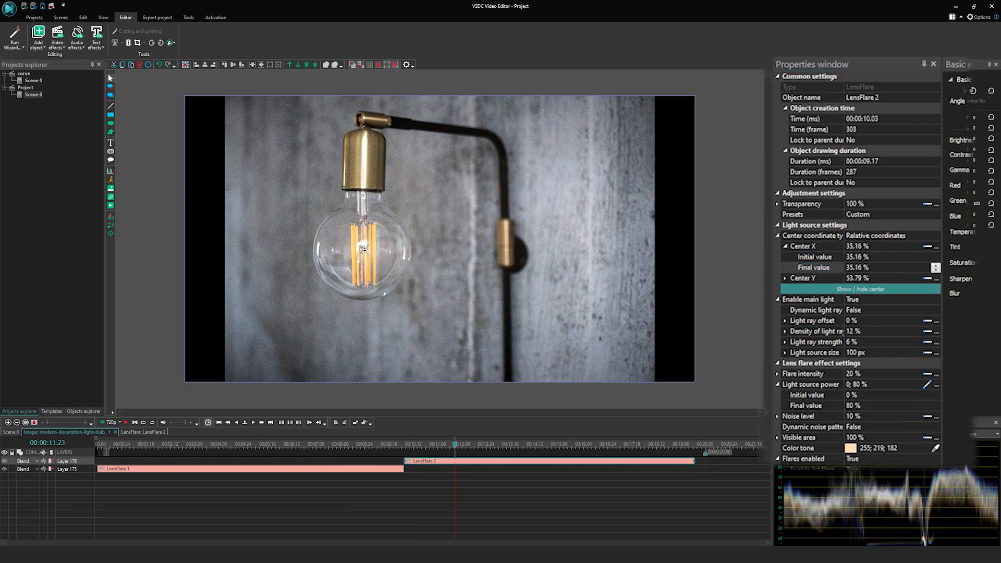
{"action": "key", "text": "space"}
Step: Shorten the second lens flare so it ends at about 13 seconds and preview the faster light-up
{"action": "left_click", "coordinate": [588, 464]}
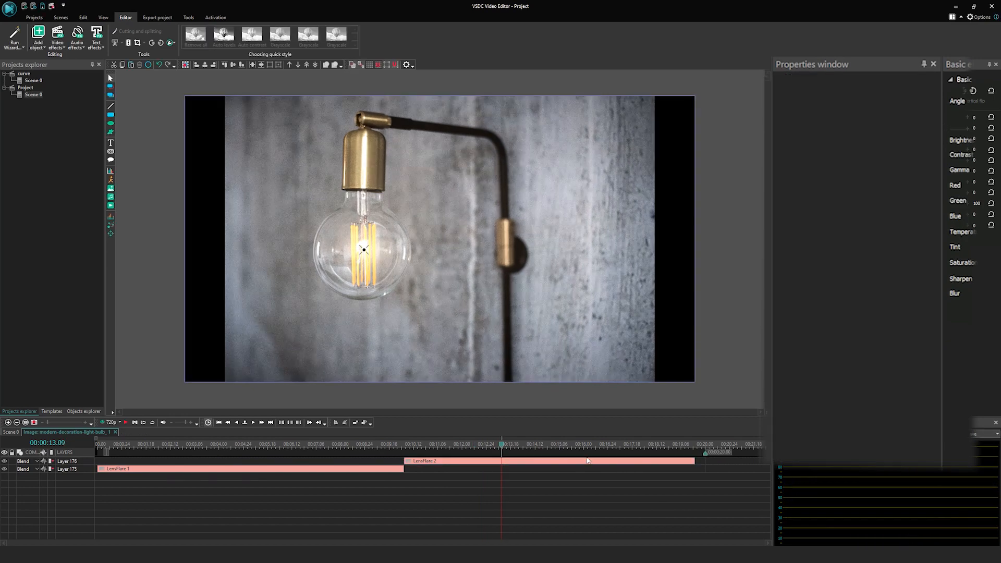
{"action": "left_click_drag", "start_coordinate": [694, 460], "coordinate": [492, 461]}
{"action": "left_click", "coordinate": [413, 445]}
{"action": "key", "text": "space"}
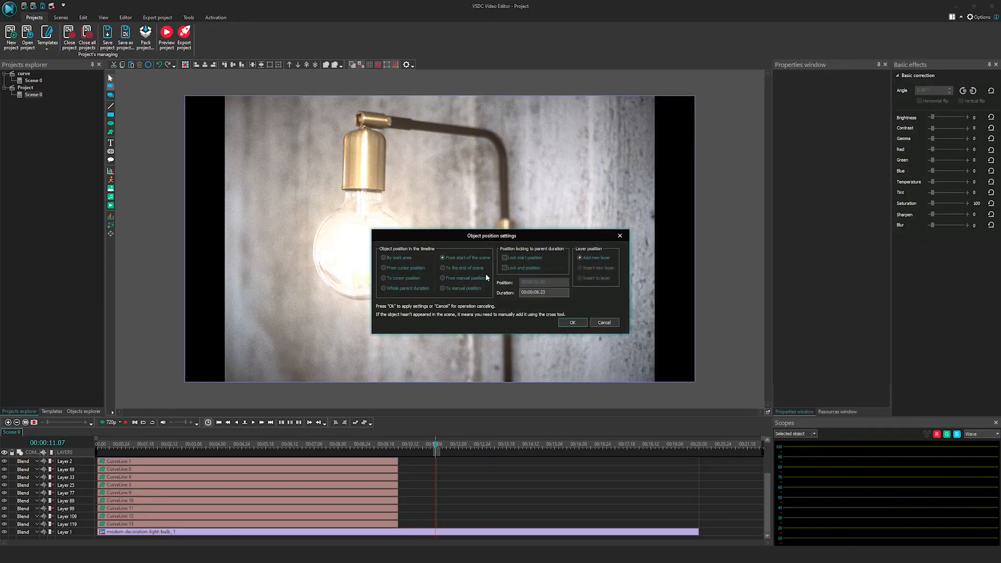
Step: Add a full-frame sprite from the scene's start with Show effects on, Fill background off, and the echo filter enabled with Streak blending
{"action": "left_click", "coordinate": [572, 322]}
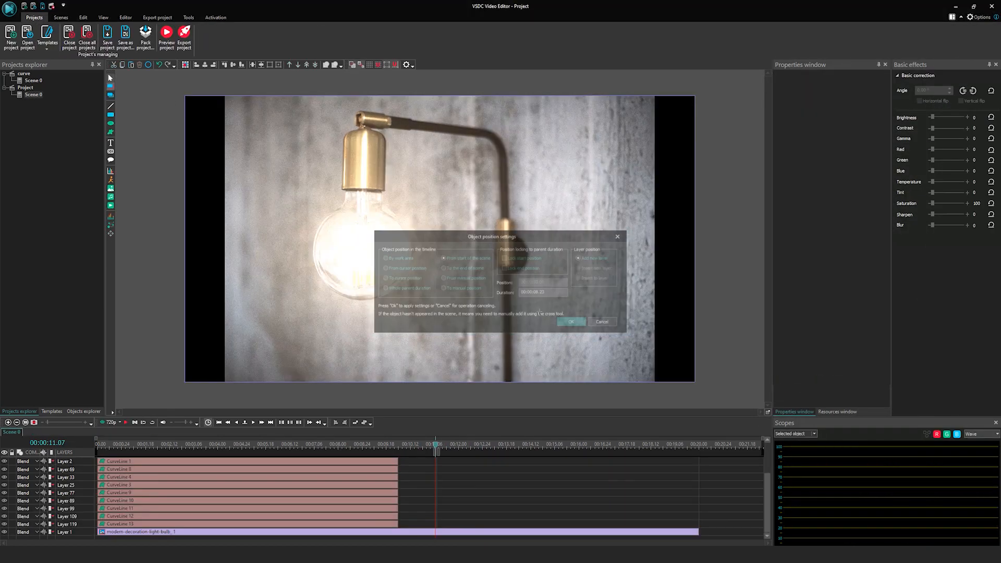
{"action": "left_click_drag", "start_coordinate": [708, 388], "coordinate": [704, 383]}
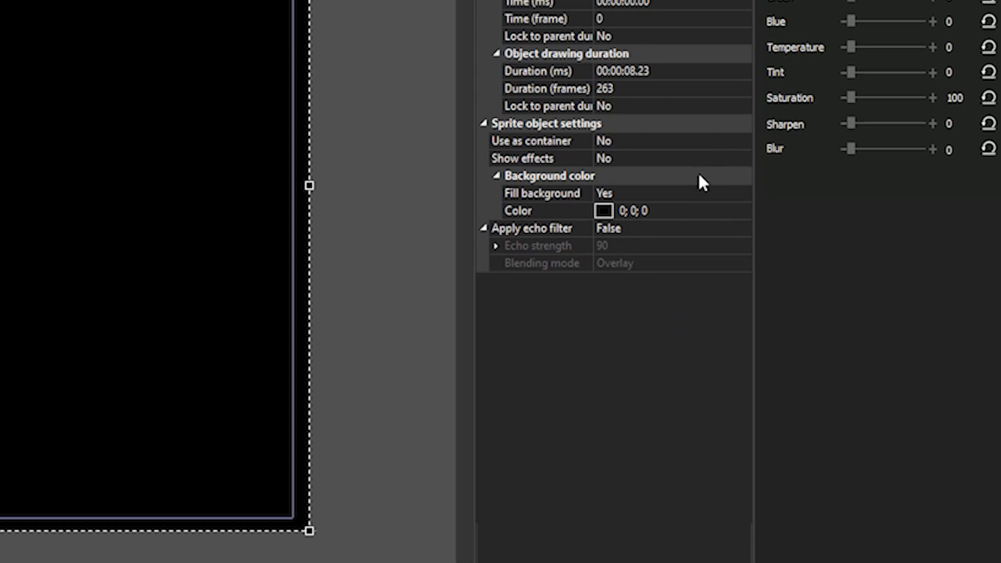
{"action": "double_click", "coordinate": [700, 159]}
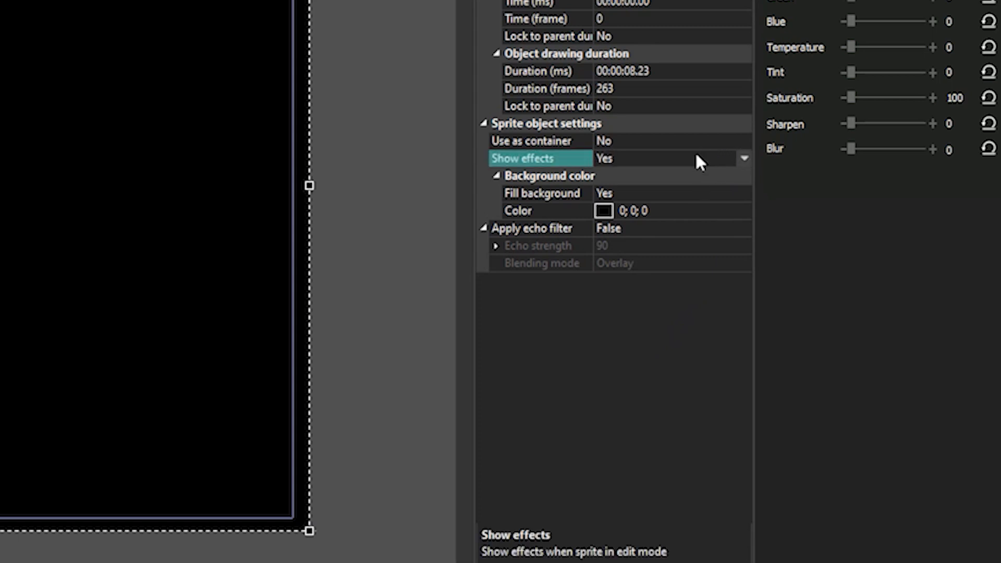
{"action": "double_click", "coordinate": [656, 194]}
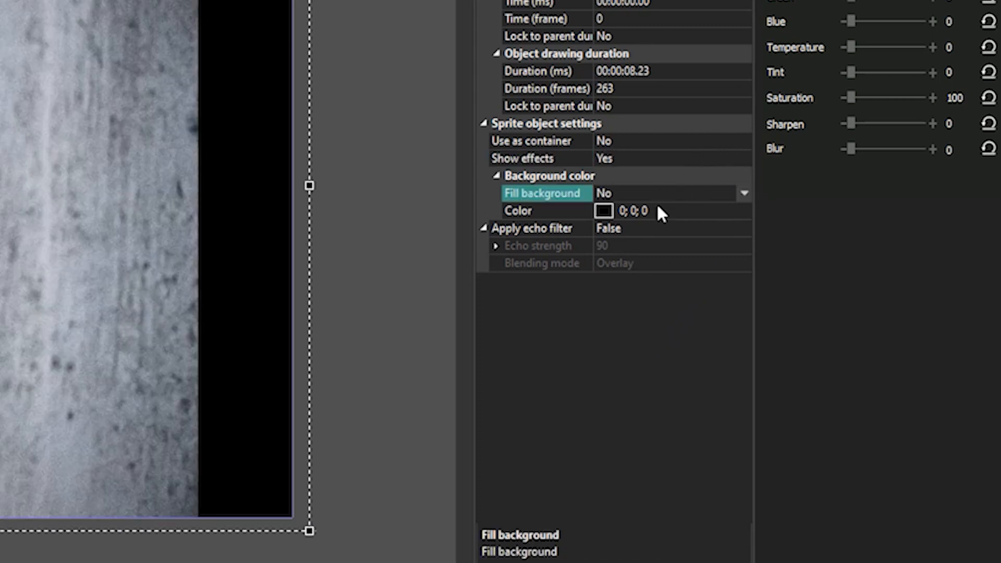
{"action": "double_click", "coordinate": [649, 230]}
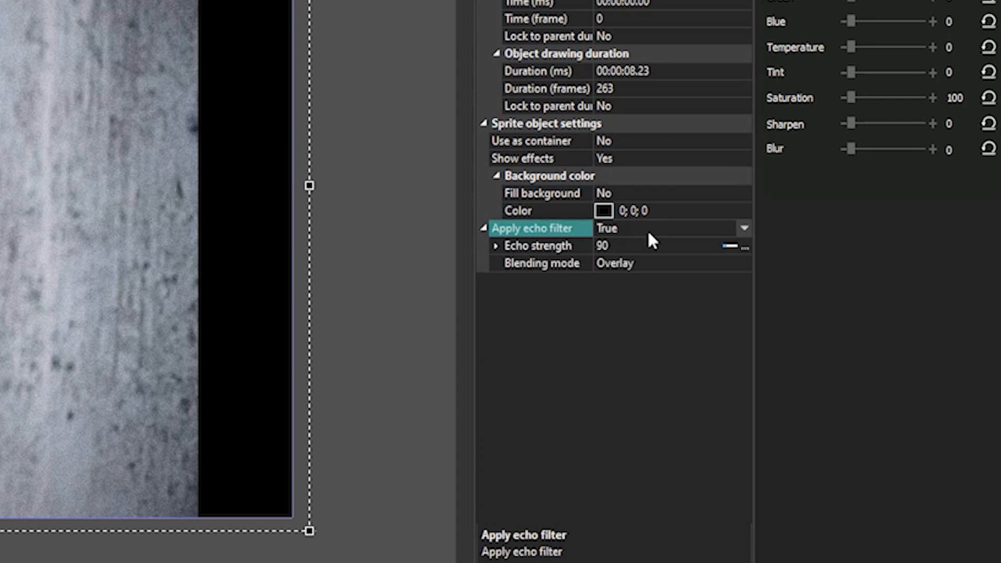
{"action": "left_click", "coordinate": [639, 265]}
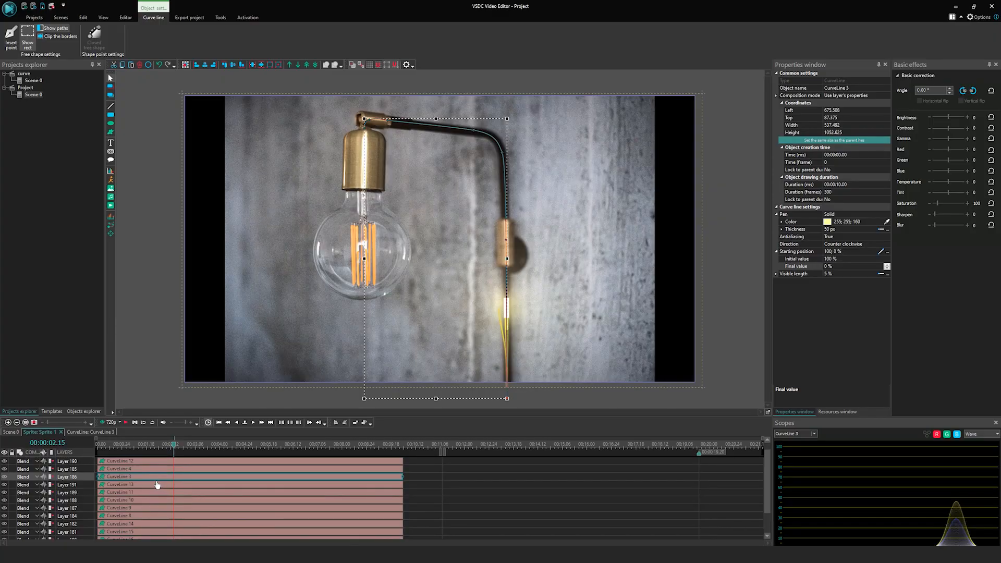
Step: Preview the curve lines' glowing light inside the sprite as it travels up the cable
{"action": "left_click", "coordinate": [157, 485]}
{"action": "key", "text": "space"}
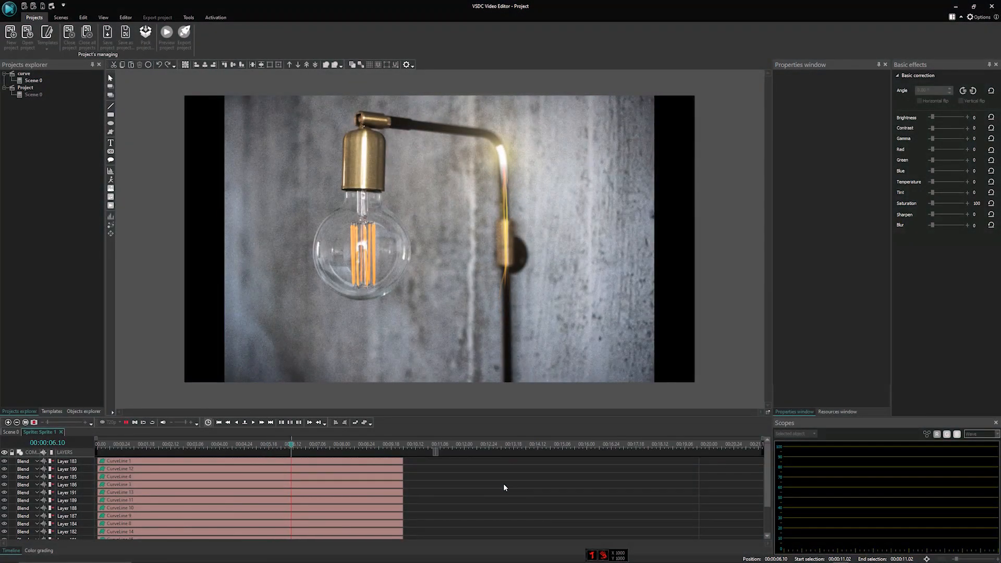
{"action": "left_click", "coordinate": [206, 470]}
{"action": "left_click", "coordinate": [730, 210]}
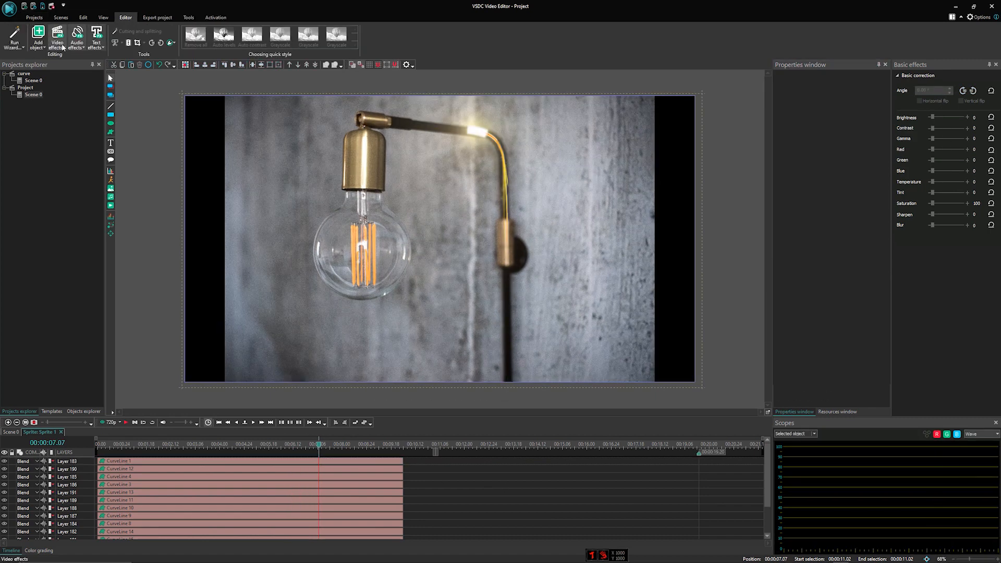
Step: Add a God rays effect inside the sprite and move it to start at 00:00:00.00
{"action": "left_click", "coordinate": [57, 45]}
{"action": "mouse_move", "coordinate": [83, 118]}
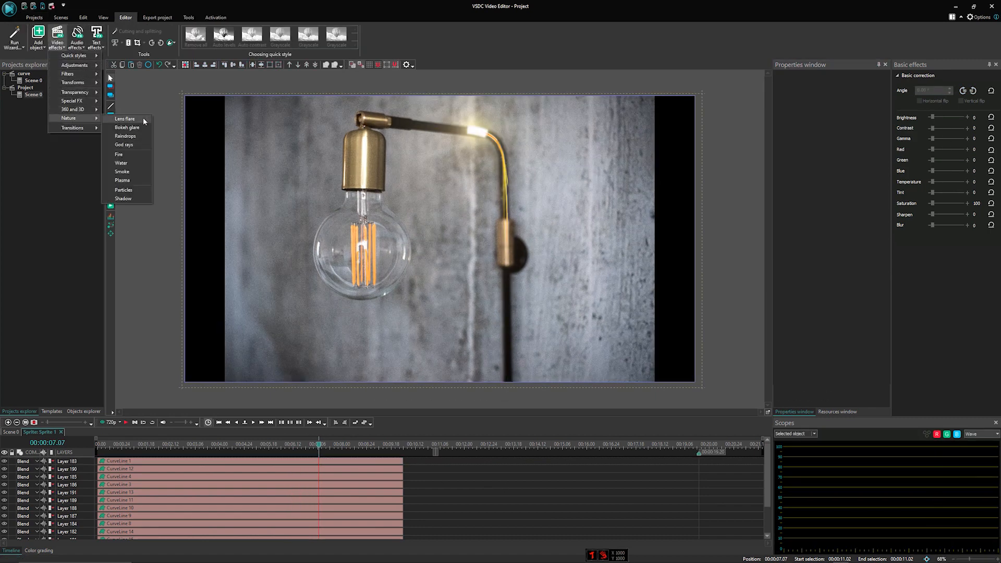
{"action": "left_click", "coordinate": [129, 145]}
{"action": "left_click", "coordinate": [563, 323]}
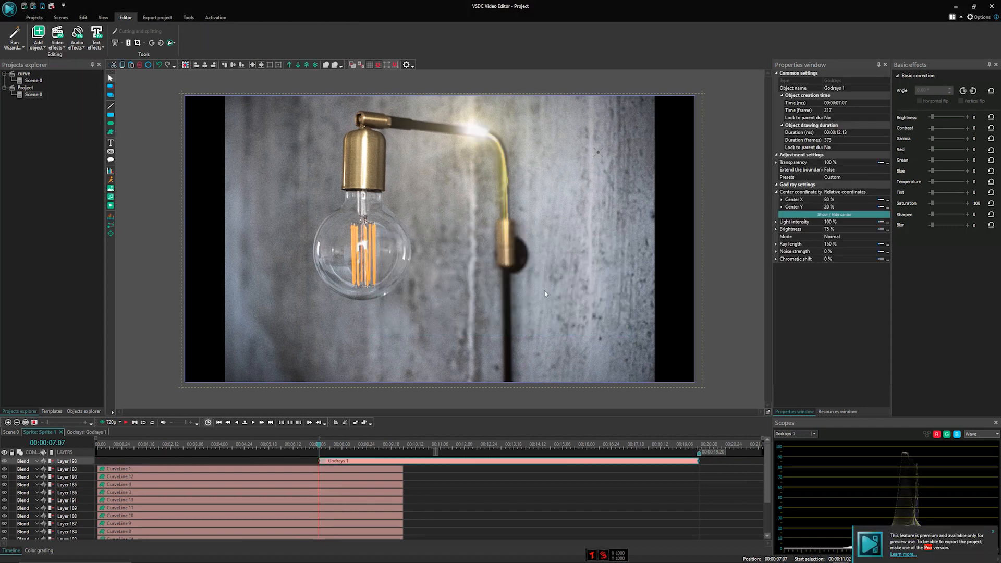
{"action": "left_click_drag", "start_coordinate": [350, 461], "coordinate": [128, 460]}
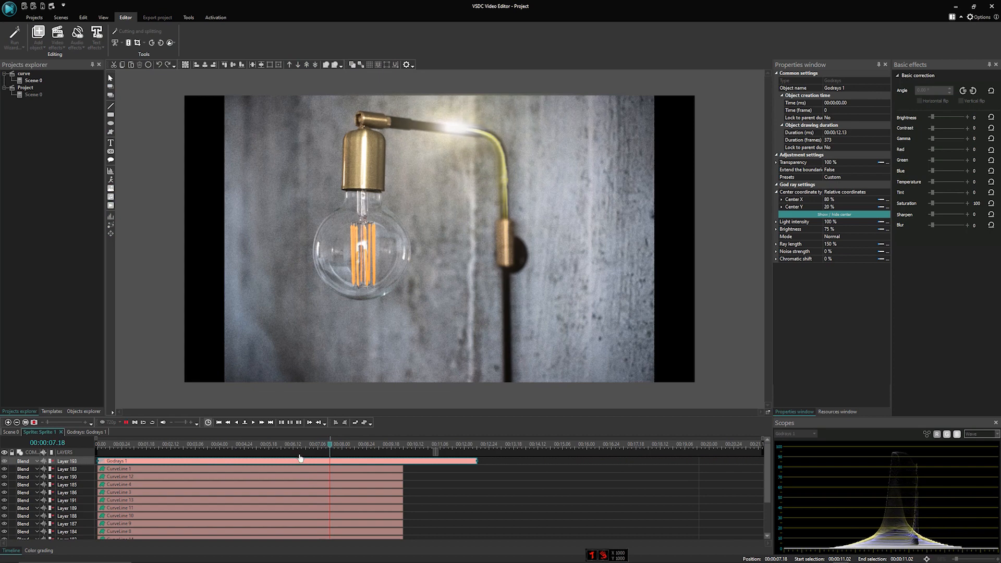
Step: Try the god rays' center near the glowing light on the lamp's horizontal arm and preview the result
{"action": "left_click", "coordinate": [432, 359]}
{"action": "left_click_drag", "start_coordinate": [597, 153], "coordinate": [506, 217]}
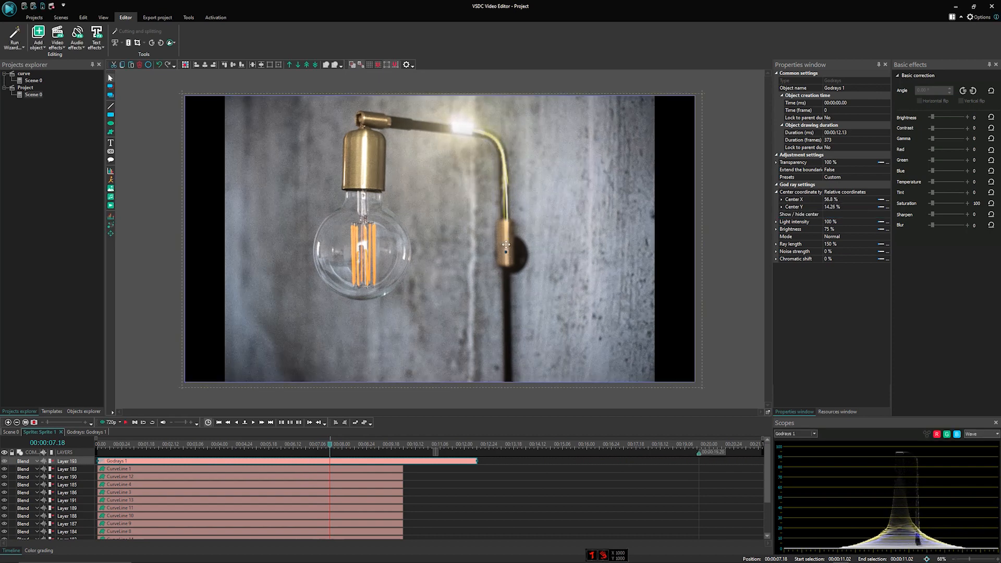
{"action": "left_click", "coordinate": [445, 130]}
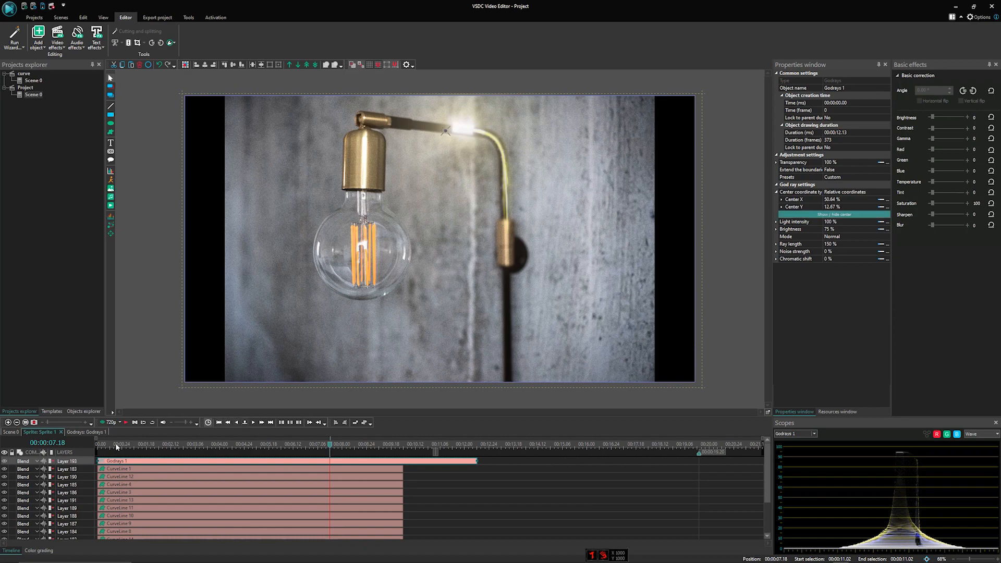
{"action": "key", "text": "space"}
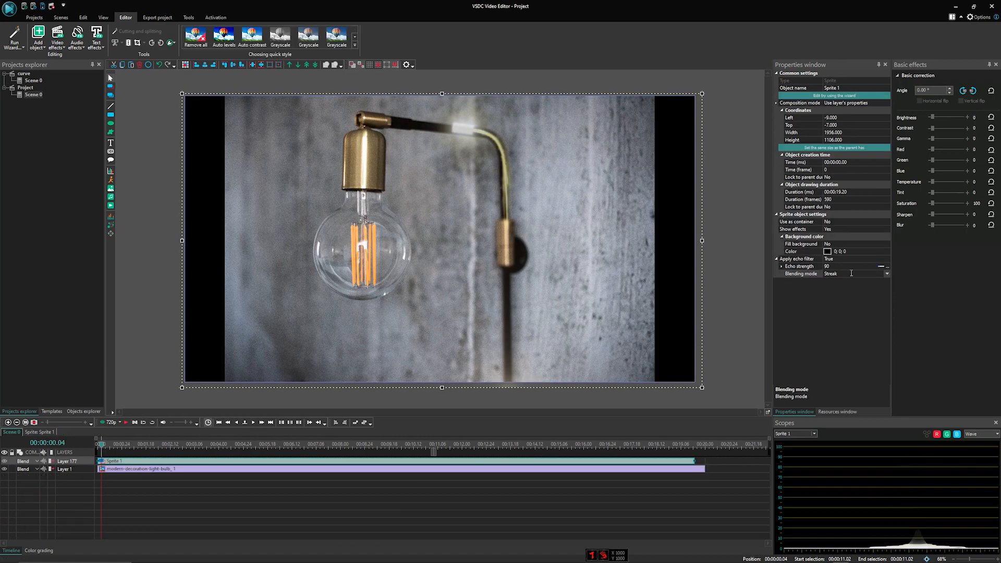
{"action": "key", "text": "space"}
Step: Start animating the god rays' center from the cable's lower end, adding keyframes that follow the light up to about five seconds
{"action": "left_click", "coordinate": [888, 200]}
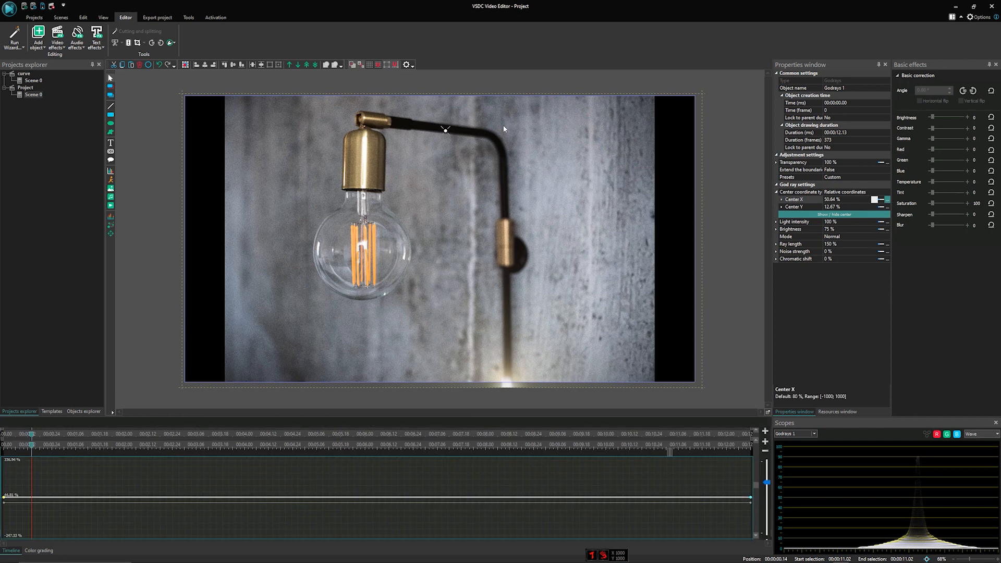
{"action": "left_click_drag", "start_coordinate": [509, 395], "coordinate": [394, 117]}
{"action": "left_click", "coordinate": [102, 423]}
{"action": "left_click", "coordinate": [100, 445]}
{"action": "left_click", "coordinate": [200, 446]}
{"action": "left_click", "coordinate": [309, 446]}
Step: Add more god rays center keyframes up to 00:00:08.25, following the light around the bend and along the horizontal arm
{"action": "left_click", "coordinate": [390, 446]}
{"action": "left_click", "coordinate": [489, 446]}
{"action": "left_click", "coordinate": [572, 446]}
{"action": "left_click", "coordinate": [536, 447]}
{"action": "left_click_drag", "start_coordinate": [572, 499], "coordinate": [536, 499]}
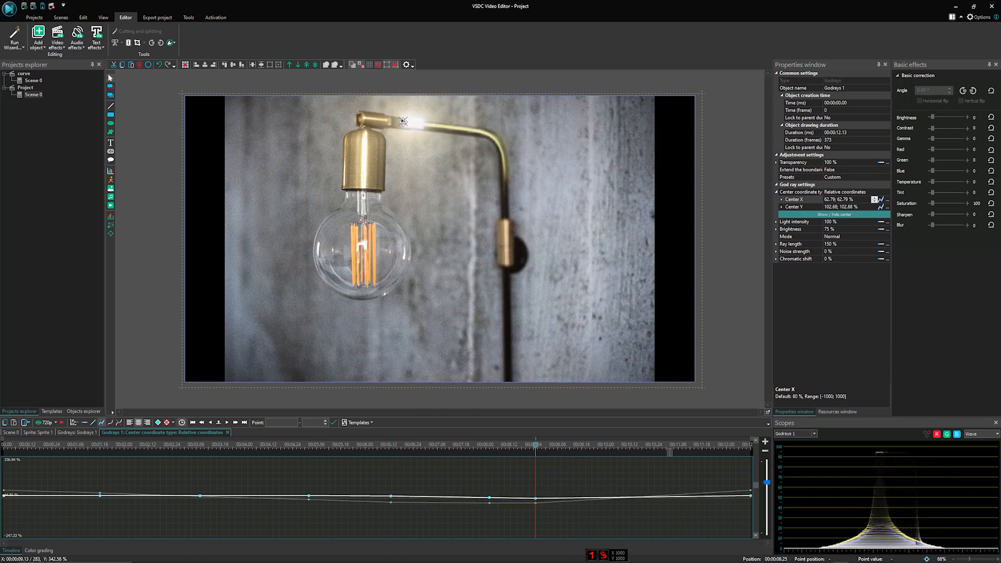
Step: Add a god rays center keyframe at 00:00:09.18 on the lamp socket and hold that position to the effect's end
{"action": "left_click", "coordinate": [605, 446]}
{"action": "left_click", "coordinate": [582, 446]}
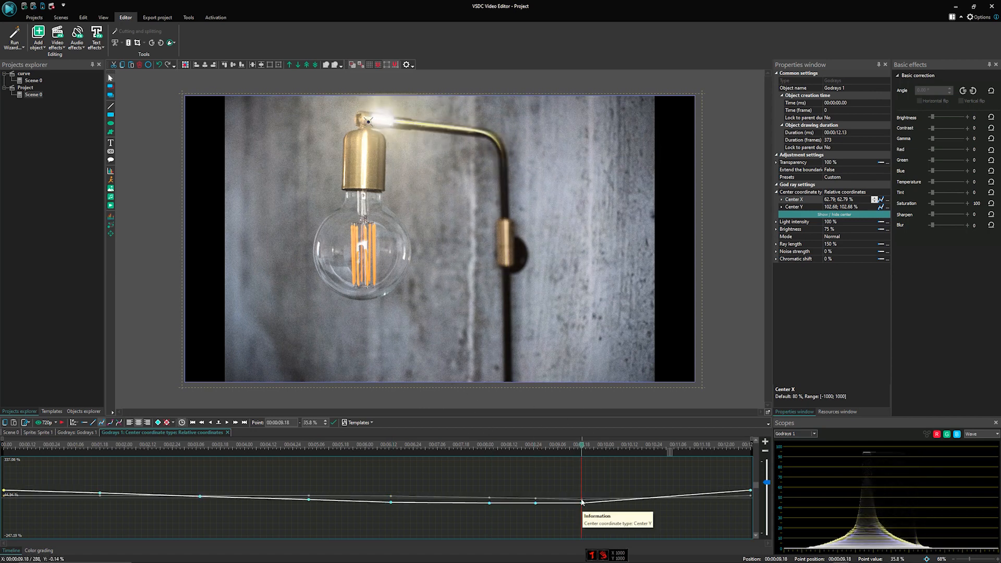
{"action": "left_click_drag", "start_coordinate": [619, 504], "coordinate": [744, 505]}
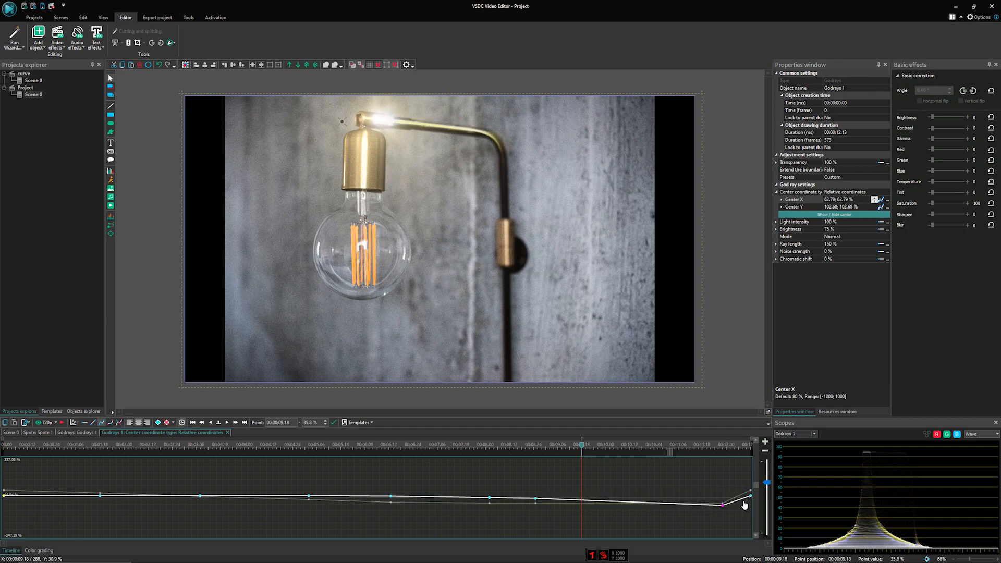
{"action": "key", "text": "space"}
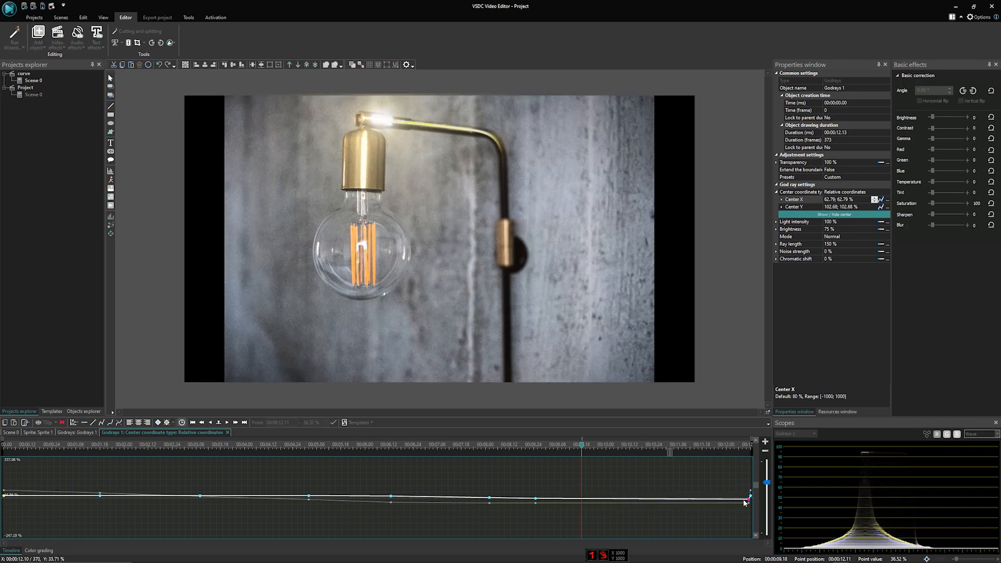
Step: Return to the scene, set the sprite's echo filter to True and go back to the start of the timeline
{"action": "left_click", "coordinate": [11, 434]}
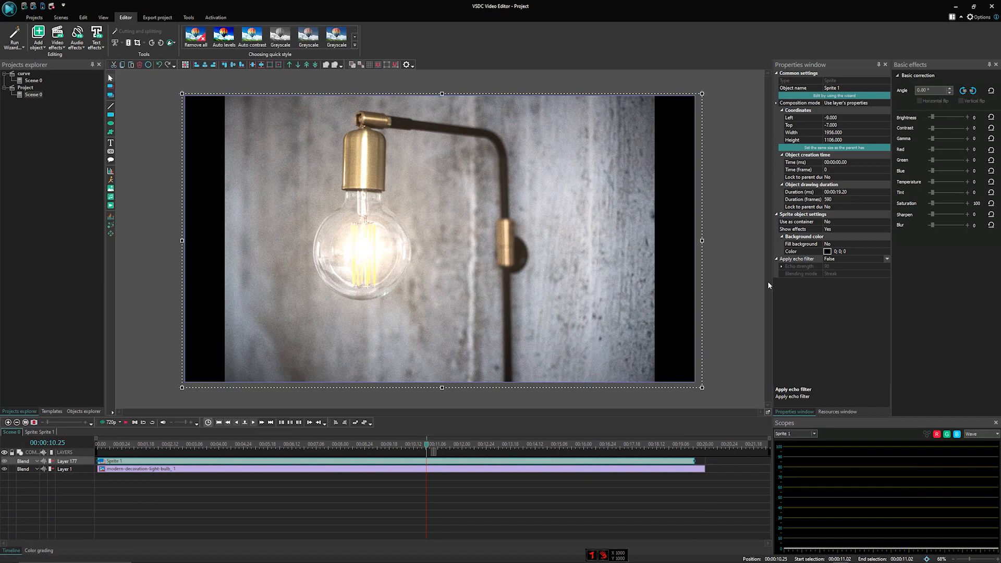
{"action": "double_click", "coordinate": [853, 258]}
{"action": "left_click", "coordinate": [100, 451]}
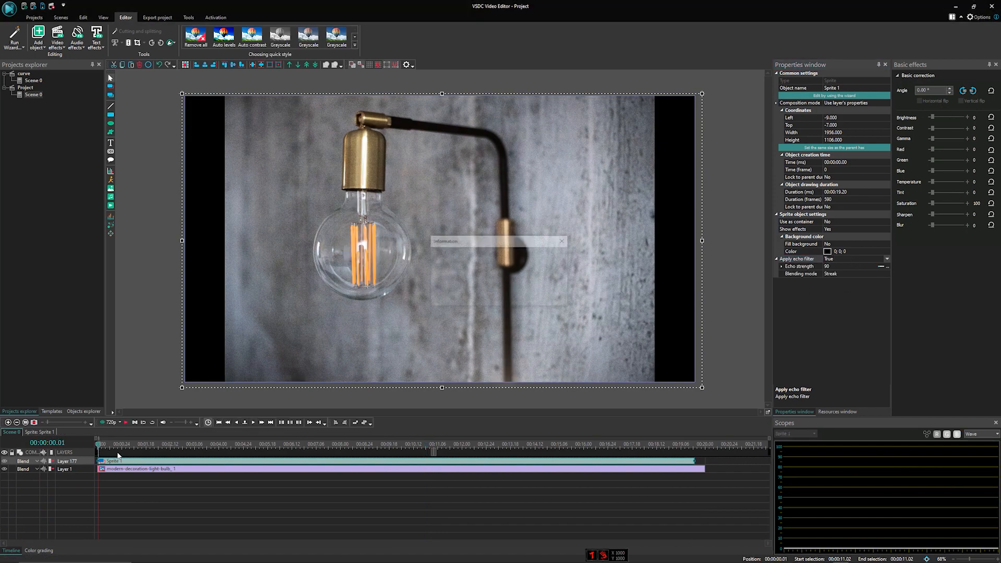